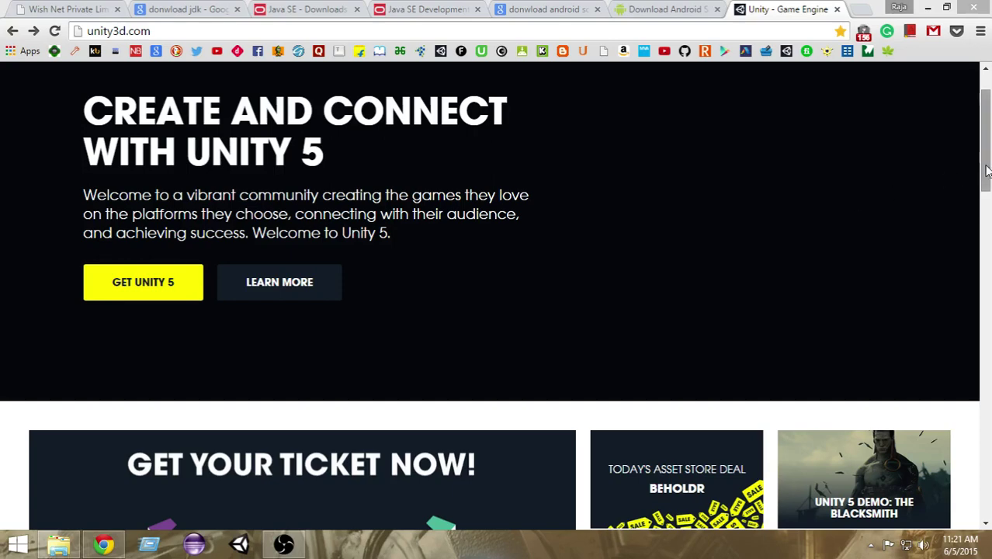
Correct the misspelled Google query to 'download jdk' and run the search.
left_click_drag(974, 173, 974, 101)
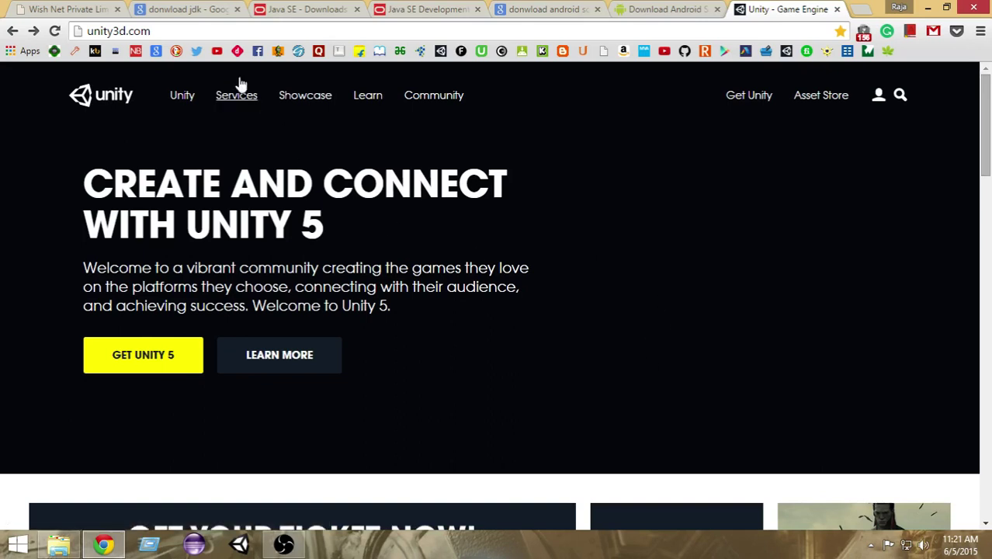
left_click(159, 30)
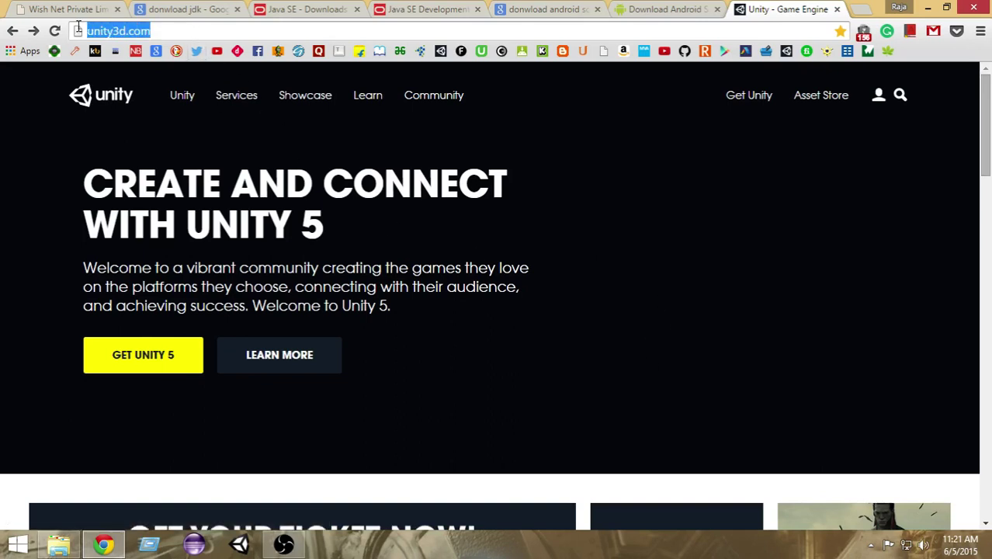
left_click(162, 31)
mouse_move(986, 117)
left_mouse_down()
mouse_move(987, 165)
mouse_move(987, 121)
left_mouse_up()
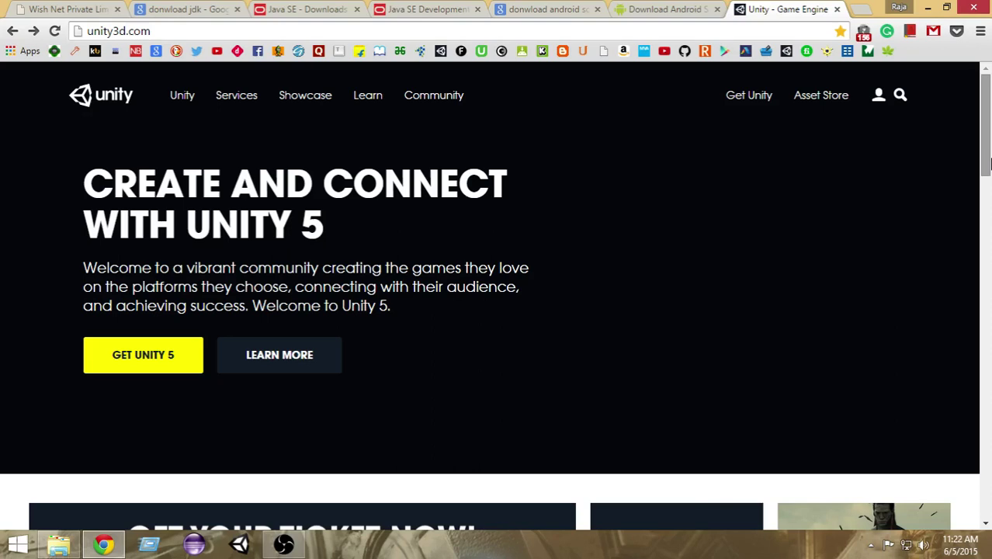
left_click(216, 11)
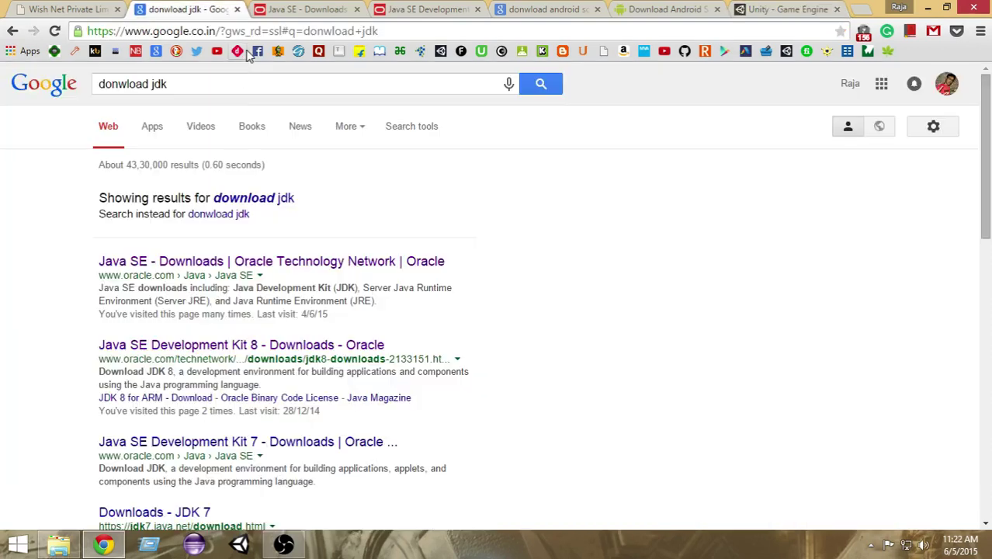
left_click(203, 85)
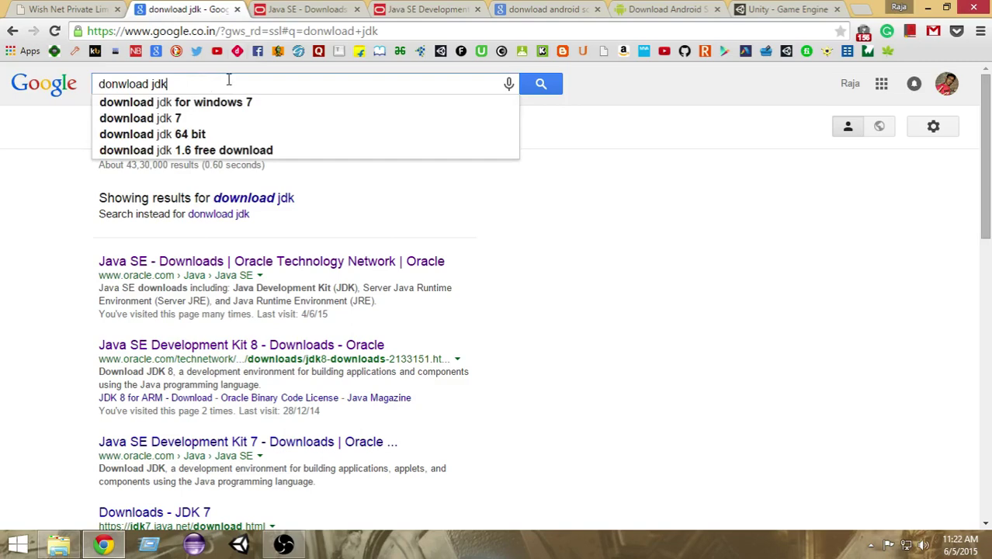
key("shift+Left")
key("shift+Left")
key("shift+Left")
key("shift+Left")
key("shift+Left")
key("shift+Left")
key("shift+Left")
key("shift+Left")
key("shift+Left")
key("shift+Left")
key("shift+Left")
key("shift+Left")
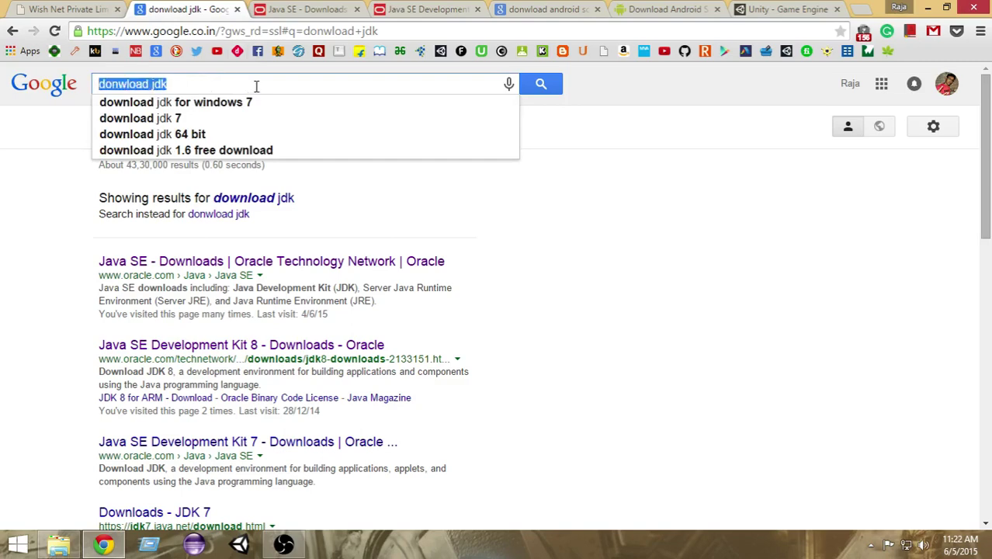
type("download jdk")
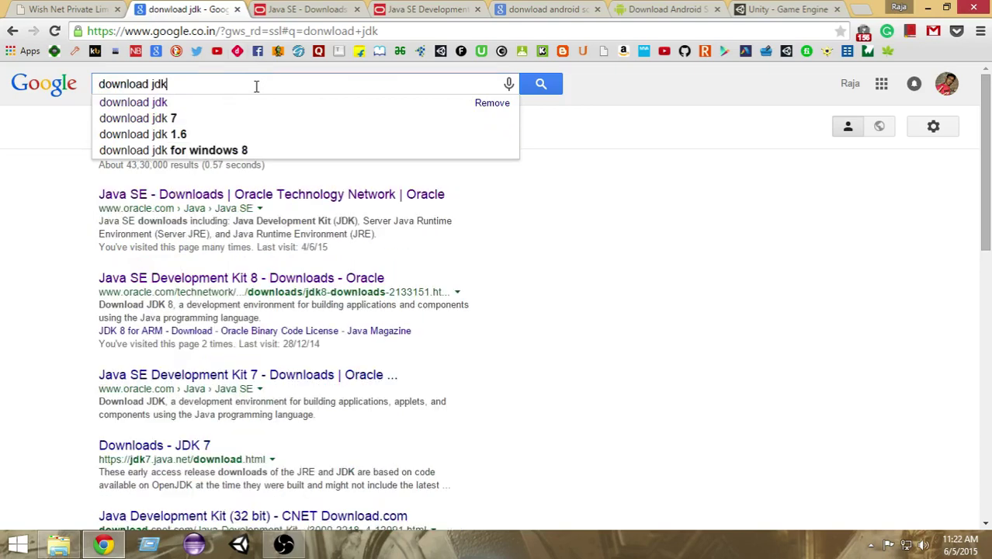
key("Return")
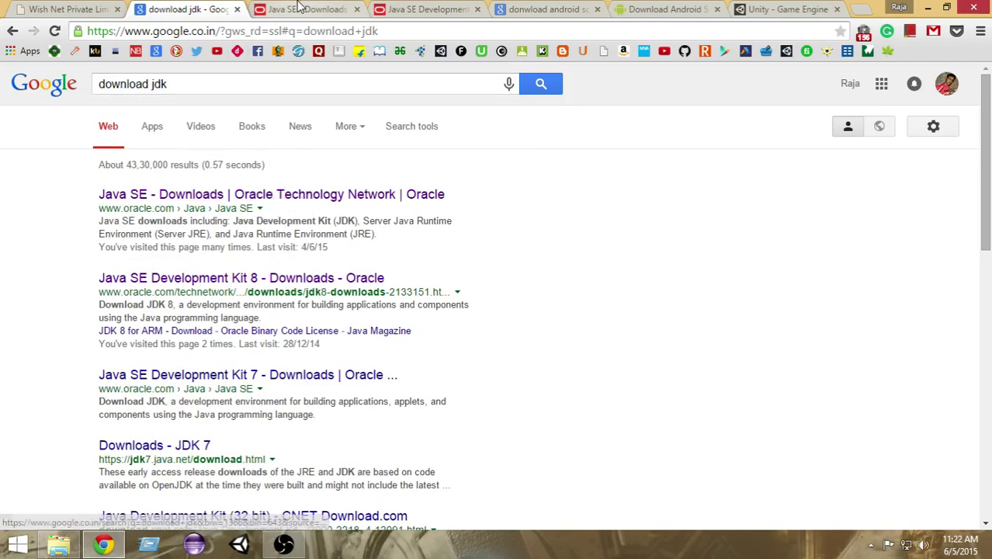
View the Java SE Downloads page and its Java Platform (JDK) 8u45 and NetBeans options.
left_click(300, 8)
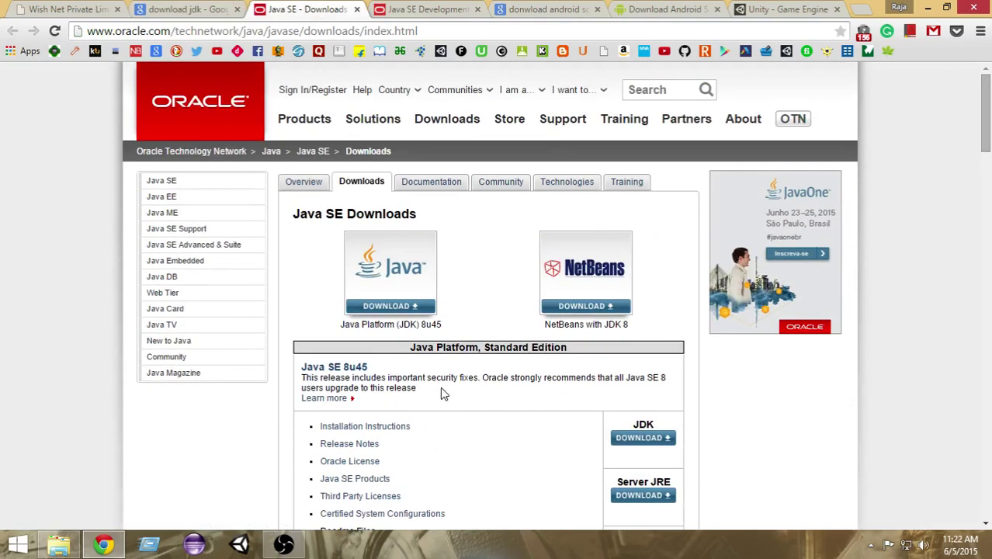
left_click_drag(340, 324, 435, 324)
left_click(530, 336)
left_click_drag(547, 324, 626, 324)
left_click(617, 326)
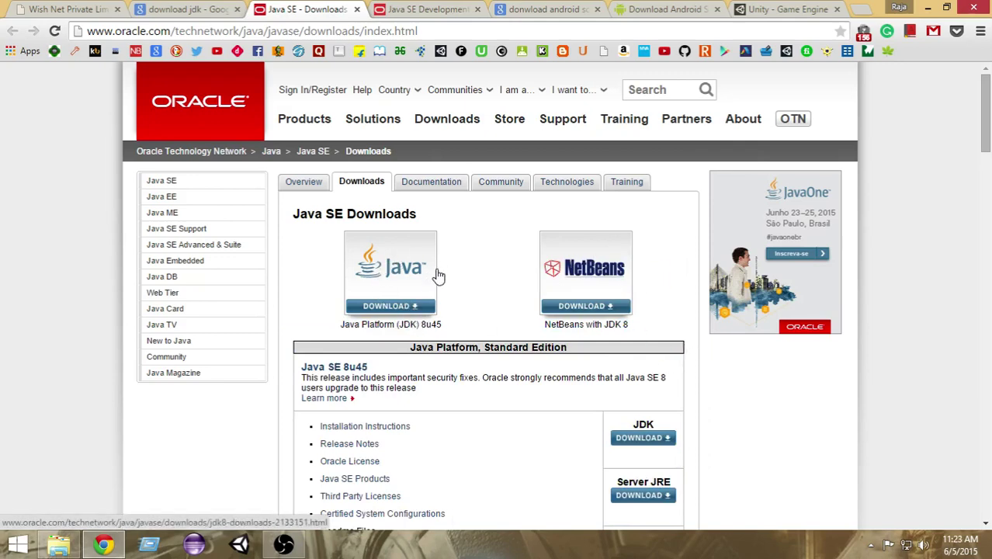
Scroll the Java SE Development Kit 8u45 page to installers like jdk-8u45-windows-x64.exe (180.44 MB).
left_click(405, 8)
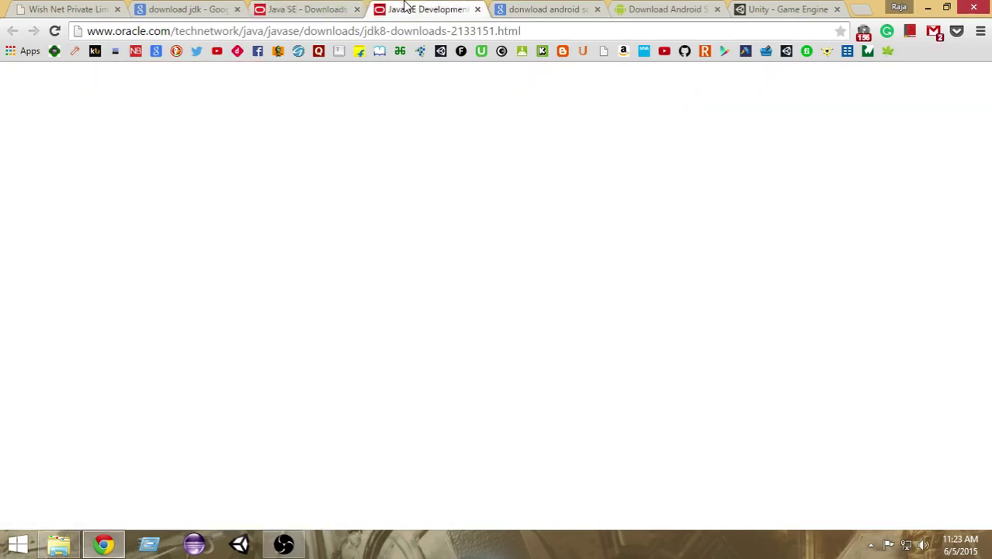
left_click_drag(985, 219, 987, 159)
scroll(390, 233, "down", 3)
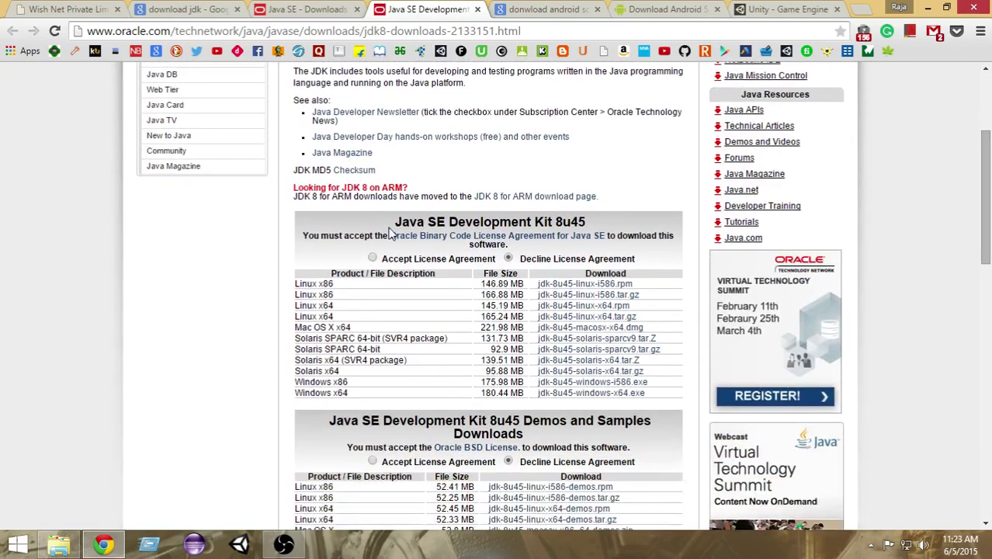
left_click_drag(394, 221, 591, 220)
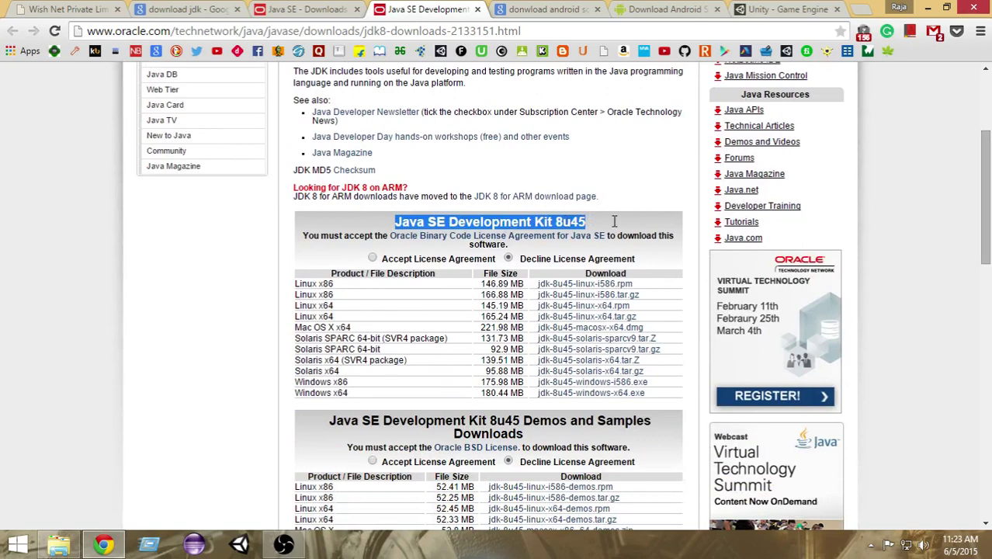
scroll(653, 215, "down", 1)
left_click(653, 217)
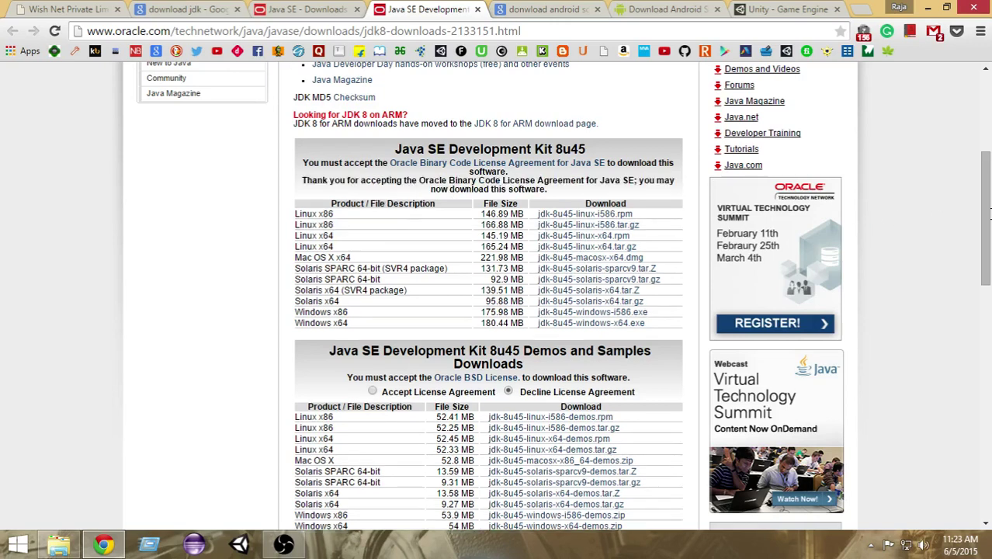
scroll(831, 252, "down", 2)
scroll(831, 252, "up", 3)
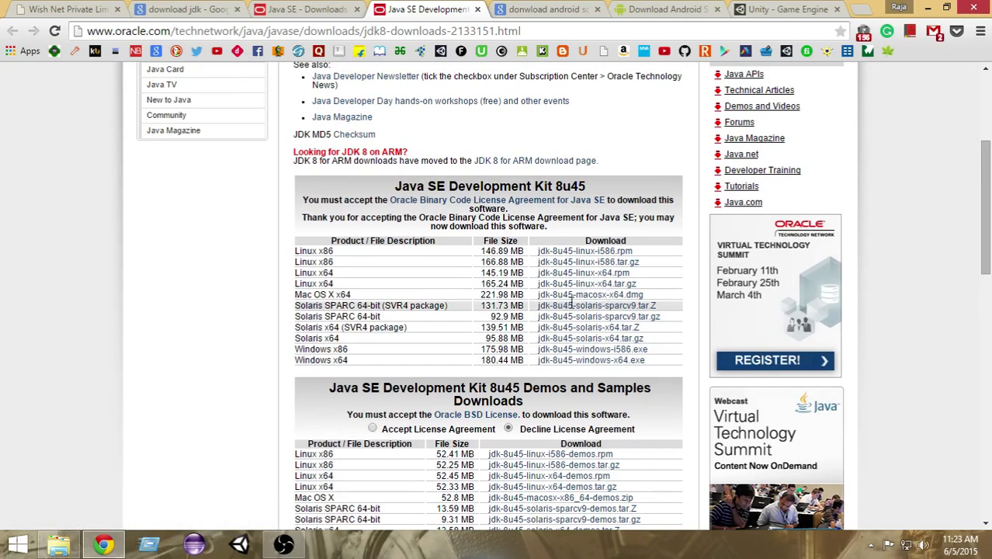
left_click_drag(987, 177, 686, 269)
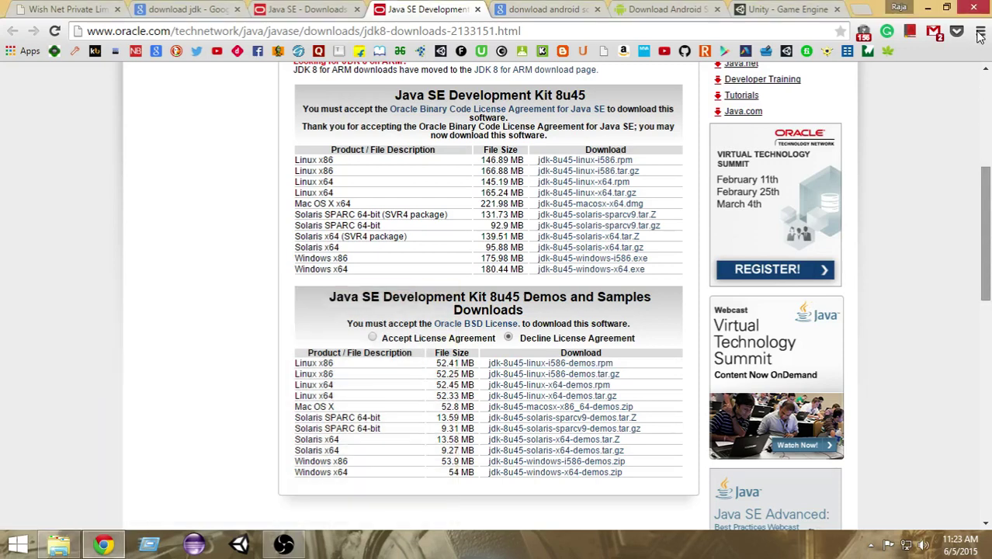
scroll(877, 554, "down", 3)
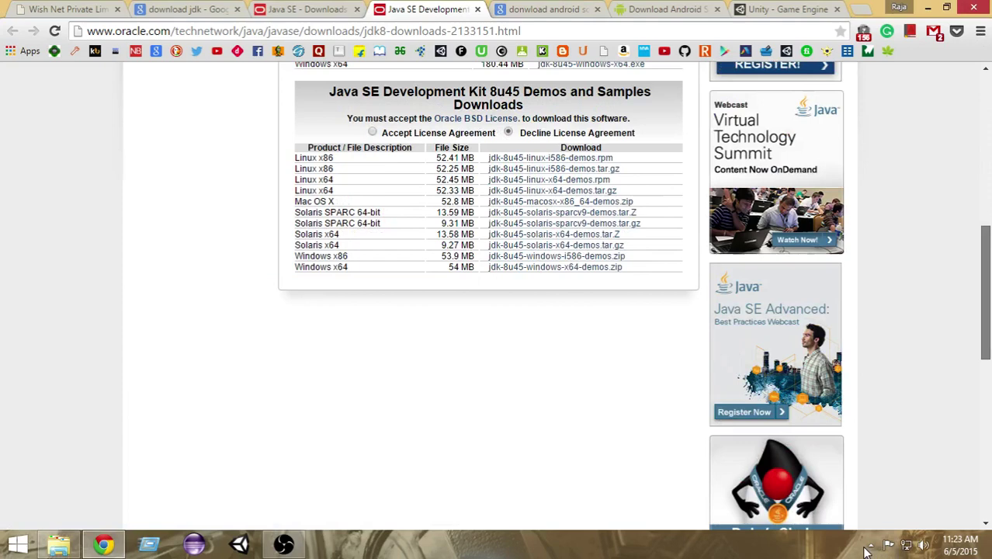
mouse_move(984, 323)
left_mouse_down()
mouse_move(984, 302)
mouse_move(984, 311)
left_mouse_up()
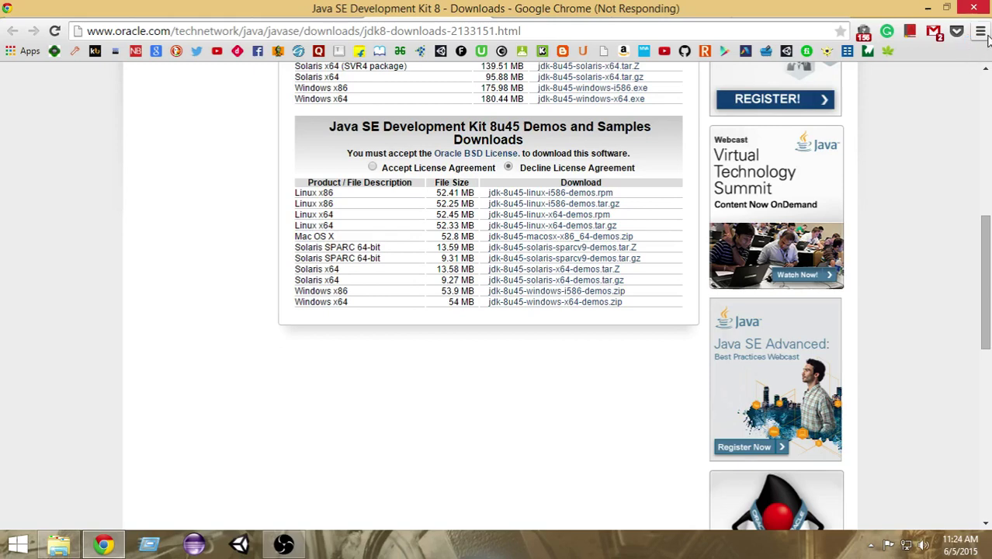
Open File Explorer showing the contents of Local Disk (C:).
left_click(984, 35)
left_click(984, 36)
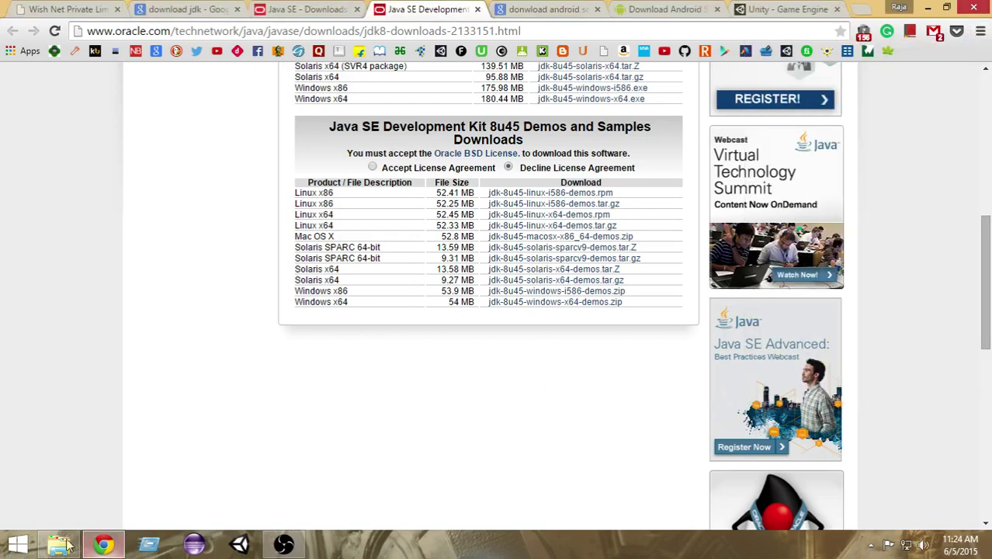
left_click(54, 548)
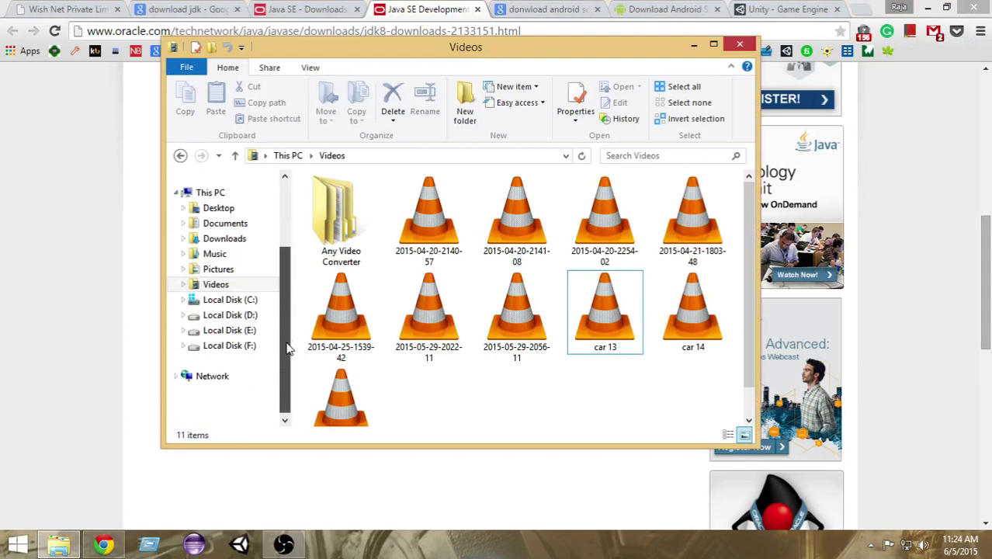
left_click(265, 333)
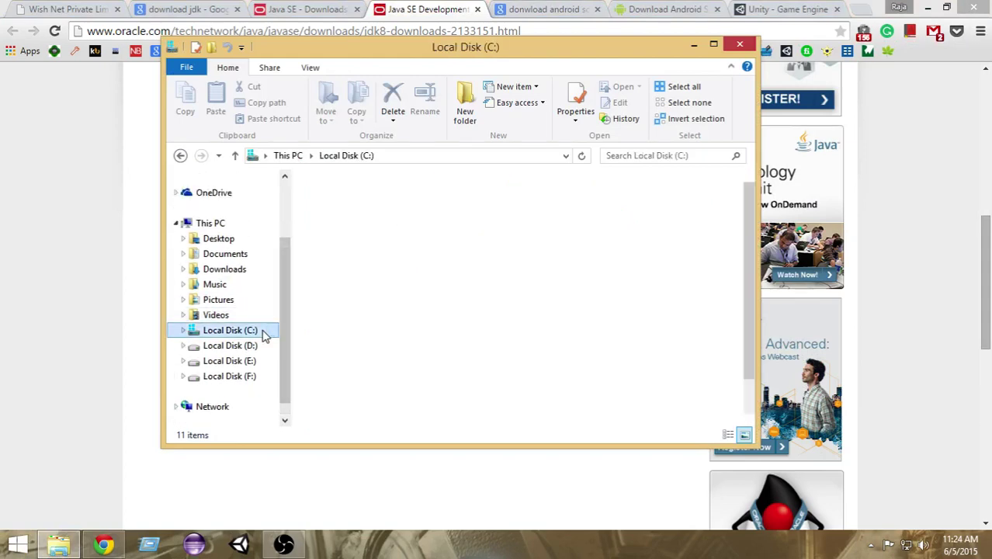
scroll(752, 338, "down", 1)
left_click_drag(751, 337, 751, 251)
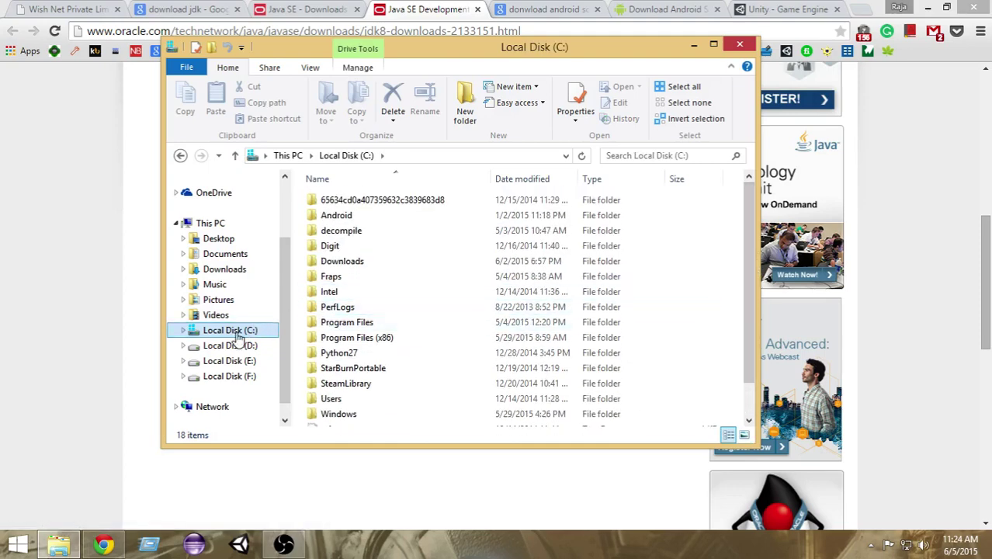
Navigate into C:\Program Files\Java\jdk1.8.0_25\bin and pick the appletviewer file.
double_click(341, 322)
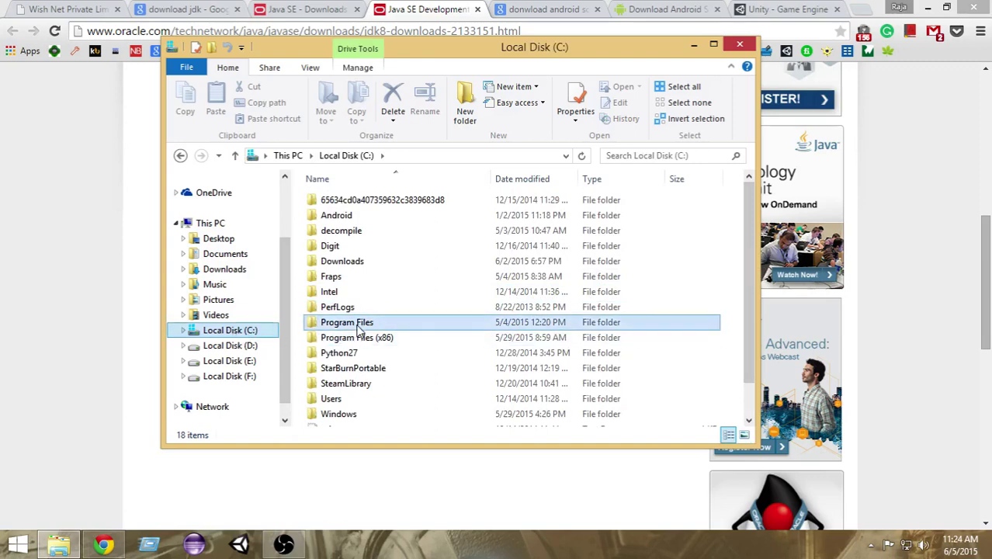
double_click(376, 368)
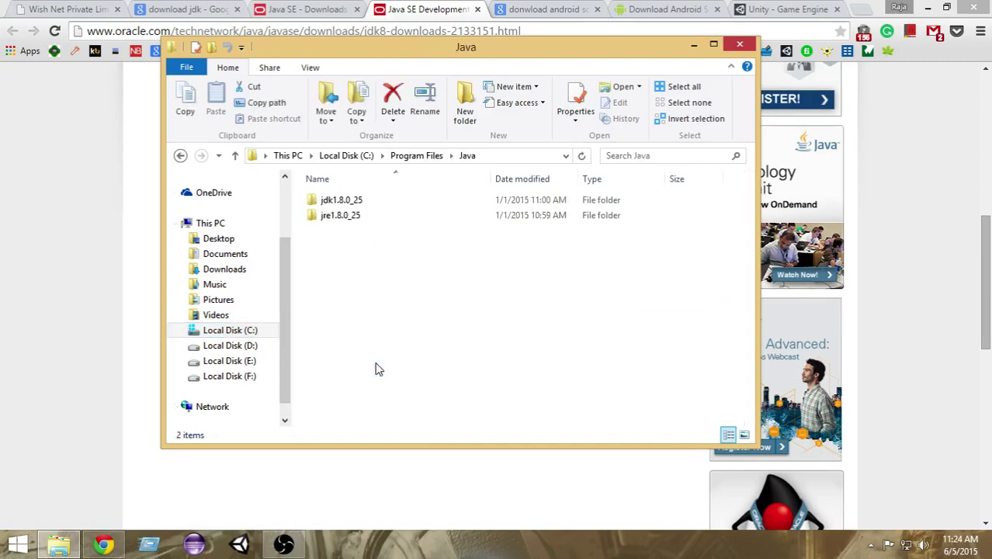
double_click(350, 203)
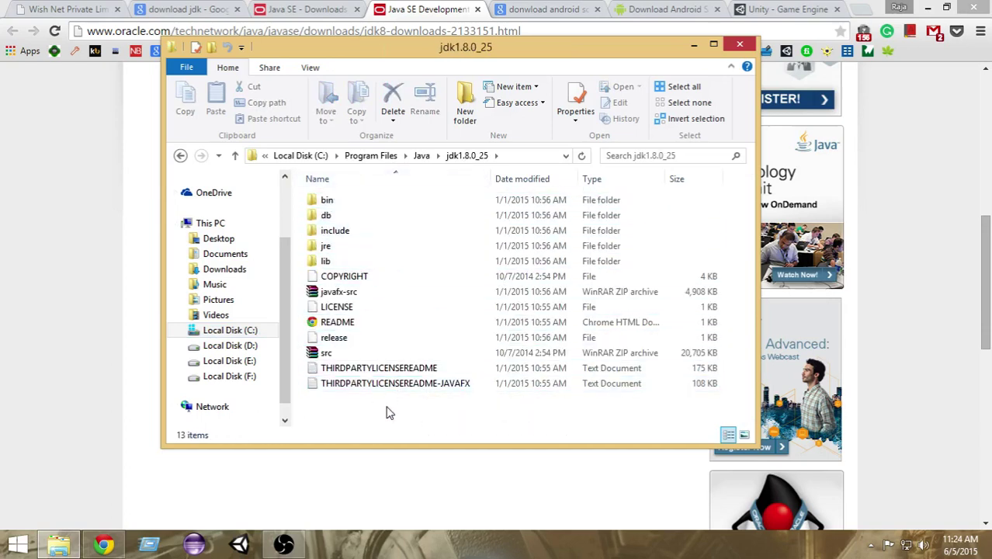
left_click(344, 204)
double_click(344, 203)
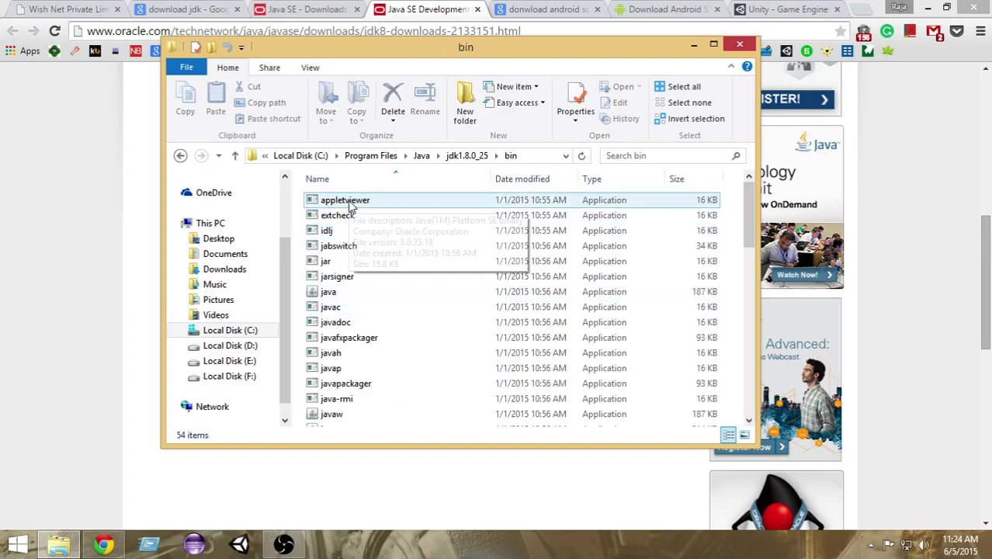
double_click(348, 200)
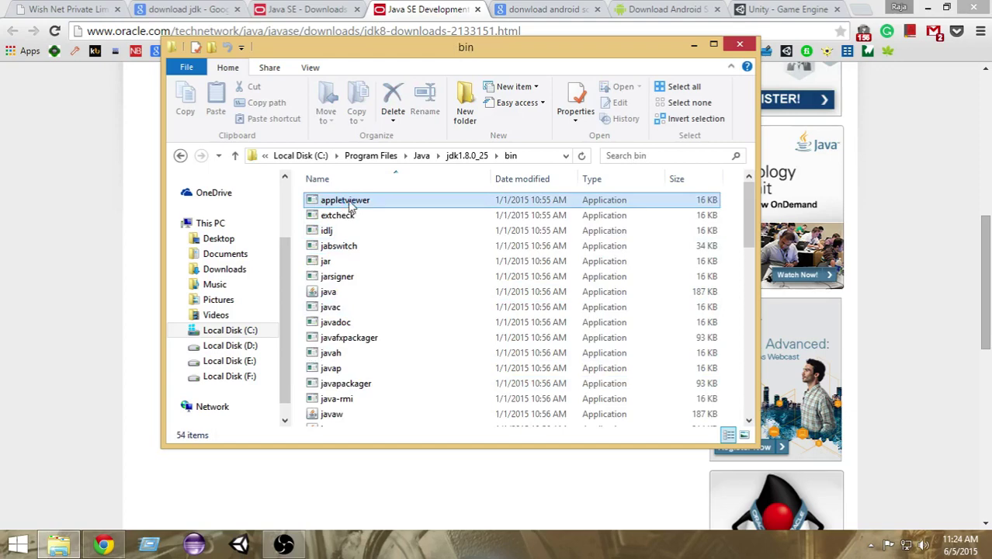
right_click(347, 200)
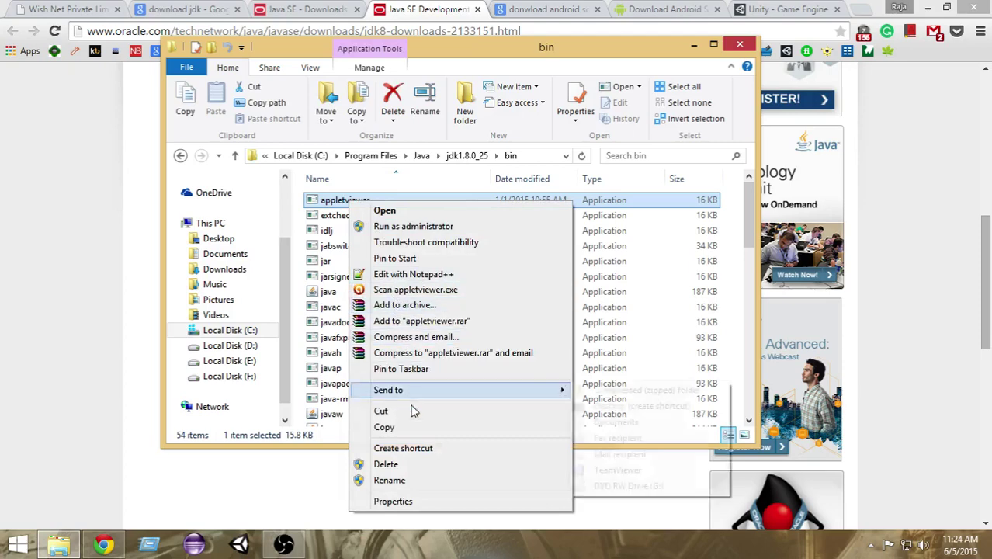
Copy the bin folder path from appletviewer's Properties Location field, then go to This PC.
left_click(408, 500)
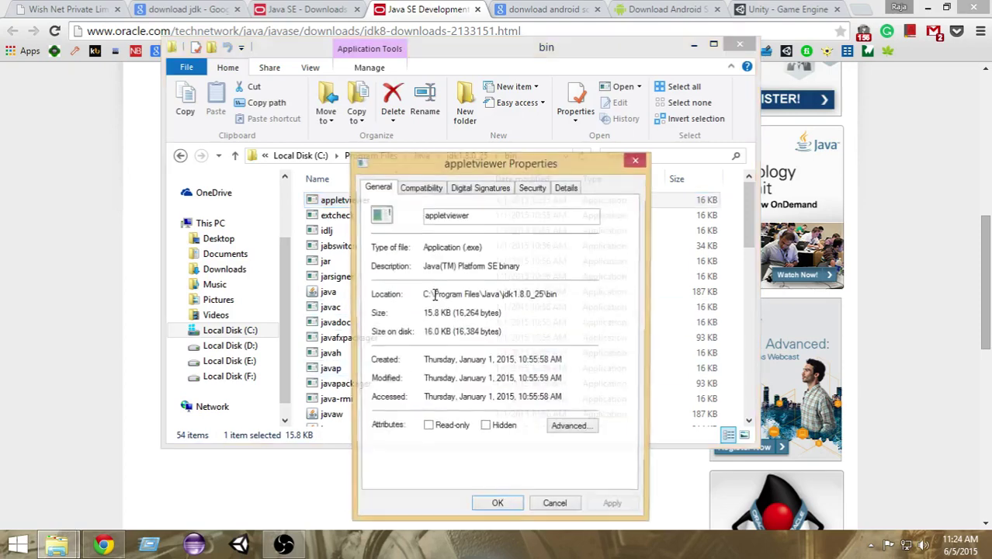
left_click_drag(463, 139, 454, 100)
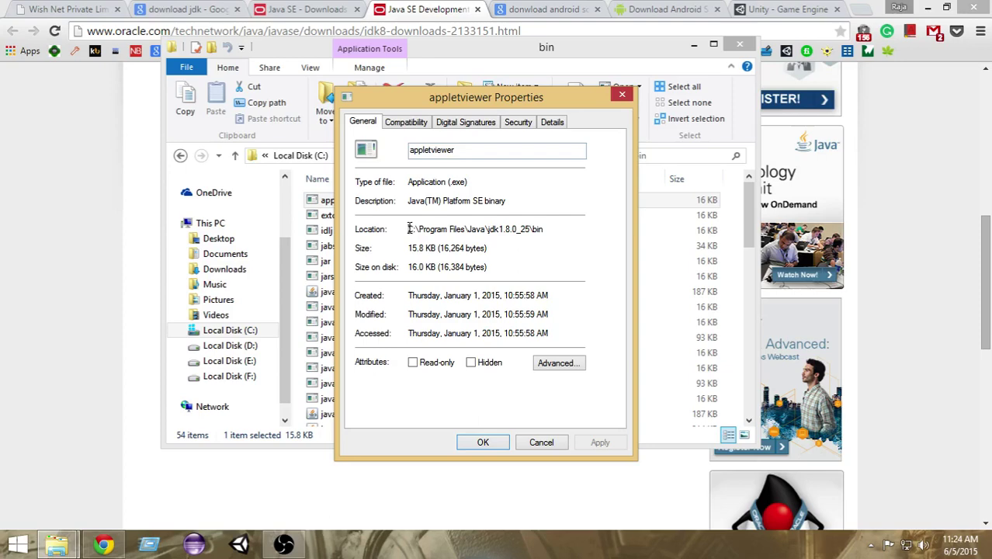
left_click_drag(409, 228, 555, 225)
right_click(487, 230)
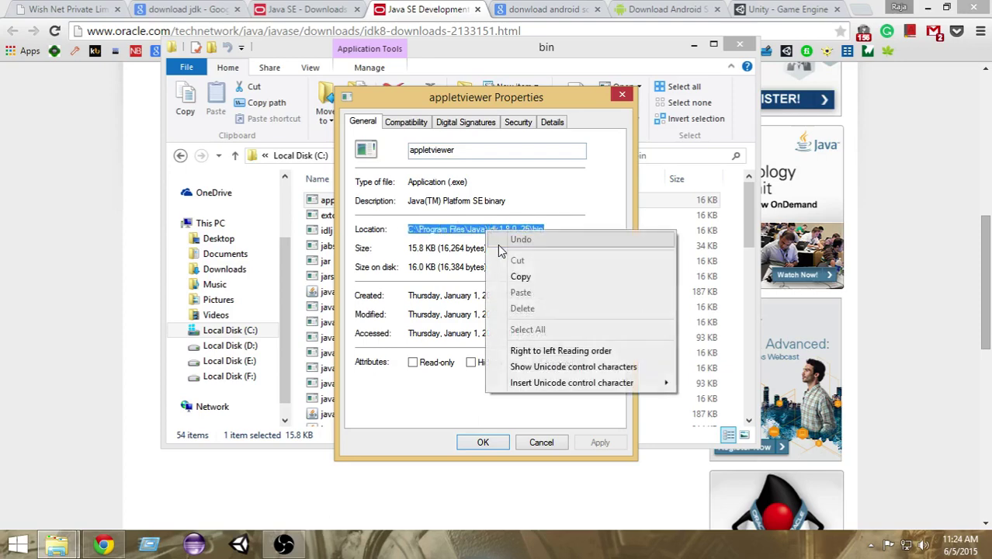
left_click(514, 275)
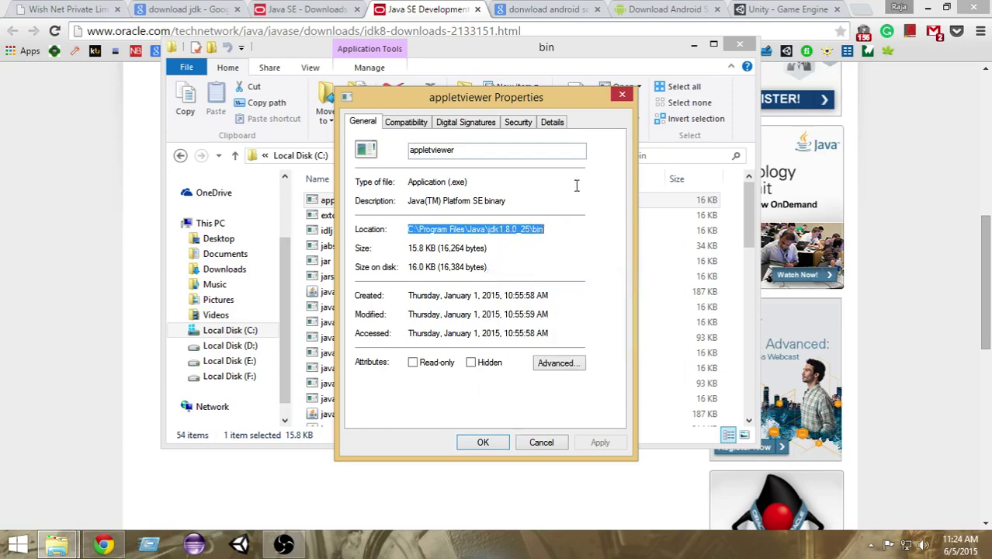
left_click(622, 93)
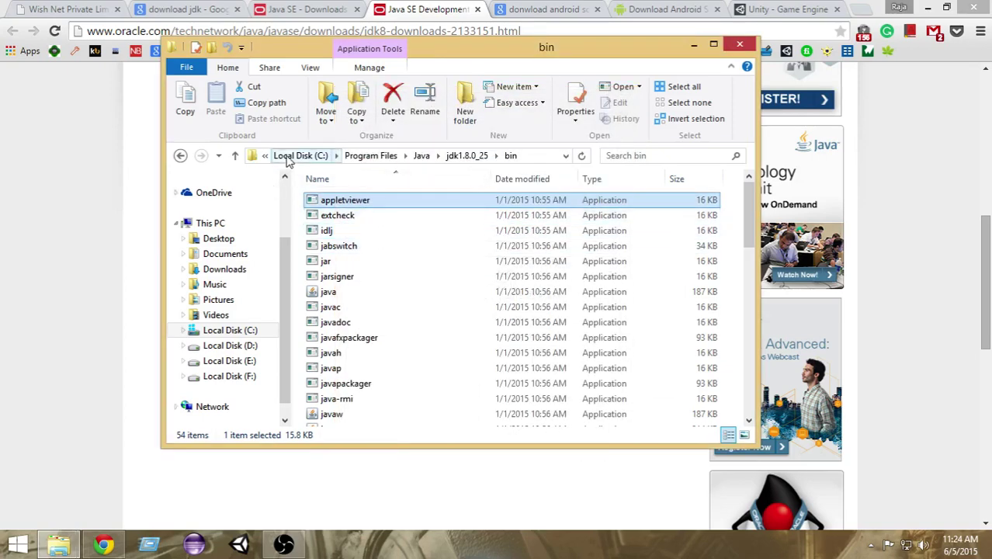
left_click(222, 225)
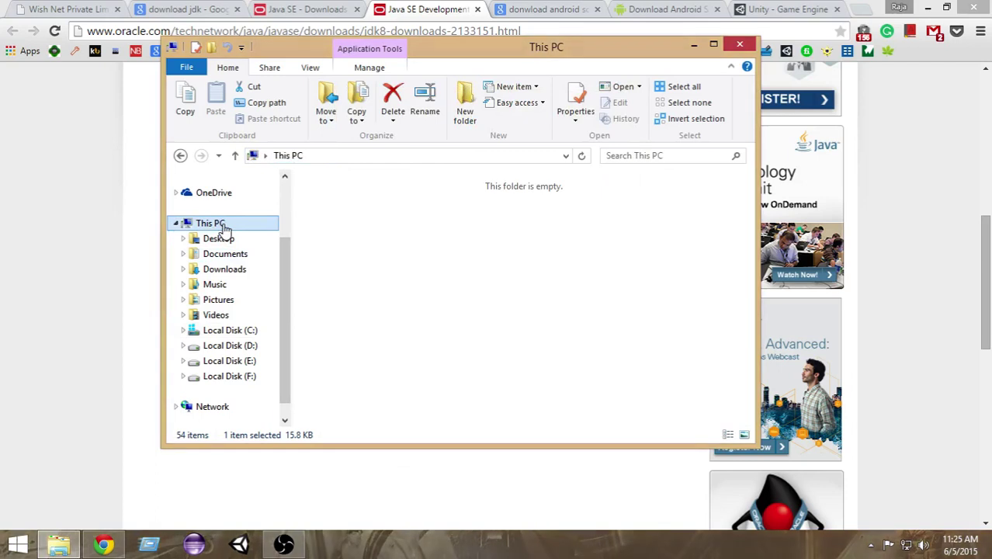
Reach Environment Variables through This PC Properties and Advanced system settings.
right_click(392, 382)
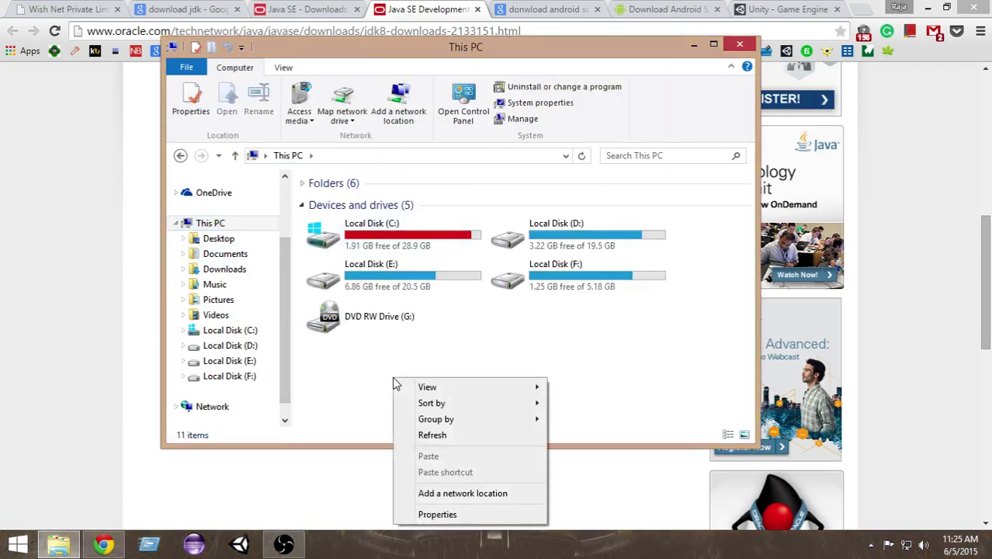
left_click(435, 515)
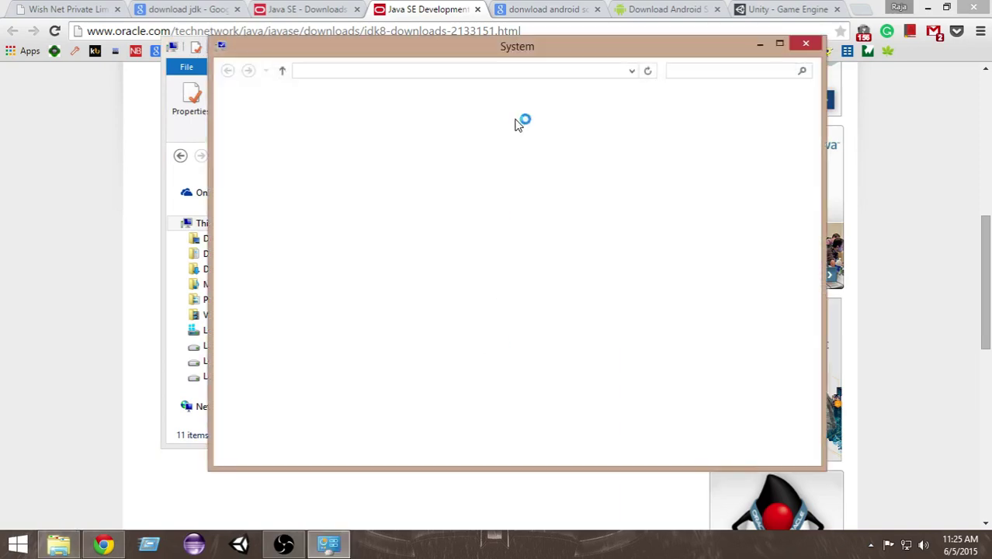
left_click_drag(530, 49, 504, 54)
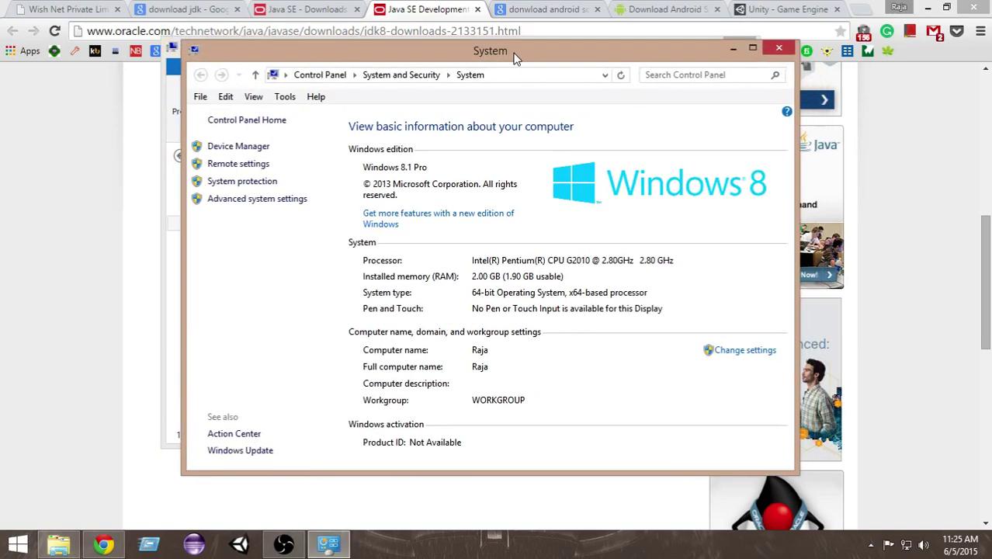
left_click(259, 199)
left_click(279, 322)
left_click_drag(215, 94, 463, 103)
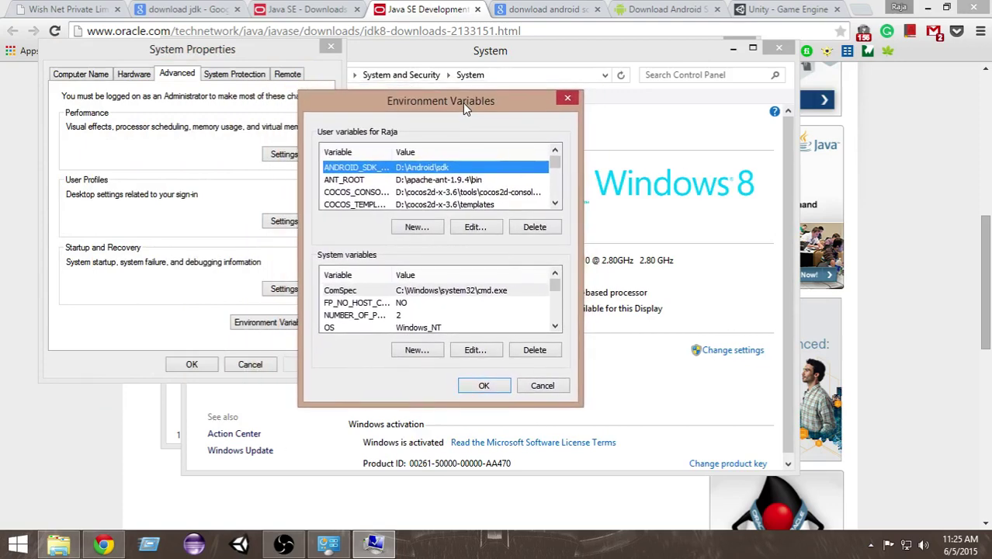
Add user variable JAVA_HOME set to C:\Program Files\Java\jdk1.8.0_25\bin and confirm both dialogs.
left_click(414, 229)
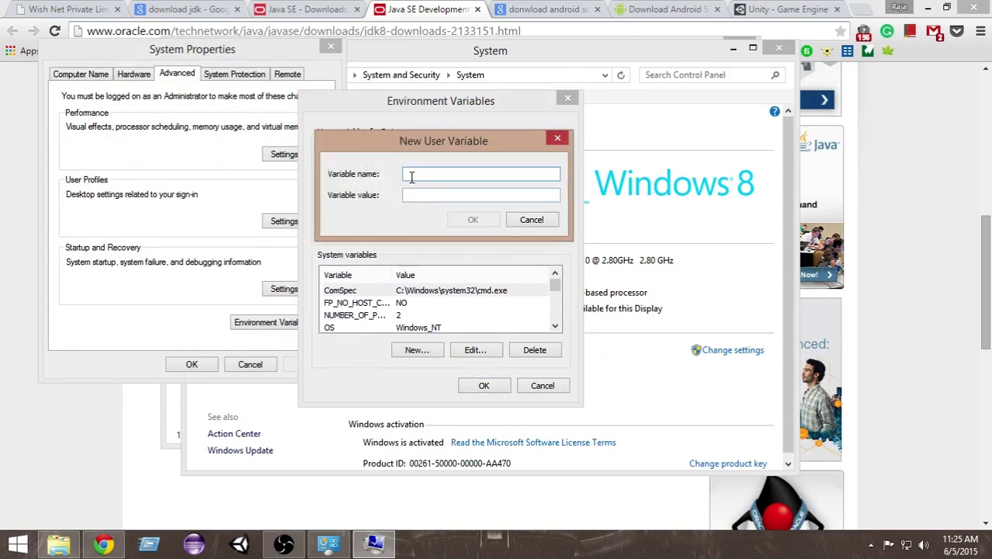
left_click(411, 195)
right_click(411, 194)
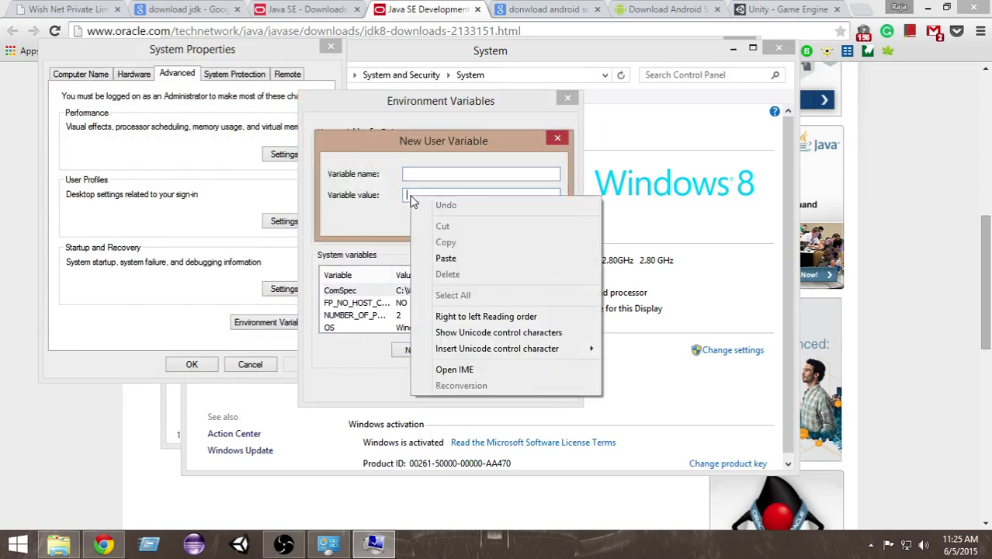
left_click(450, 260)
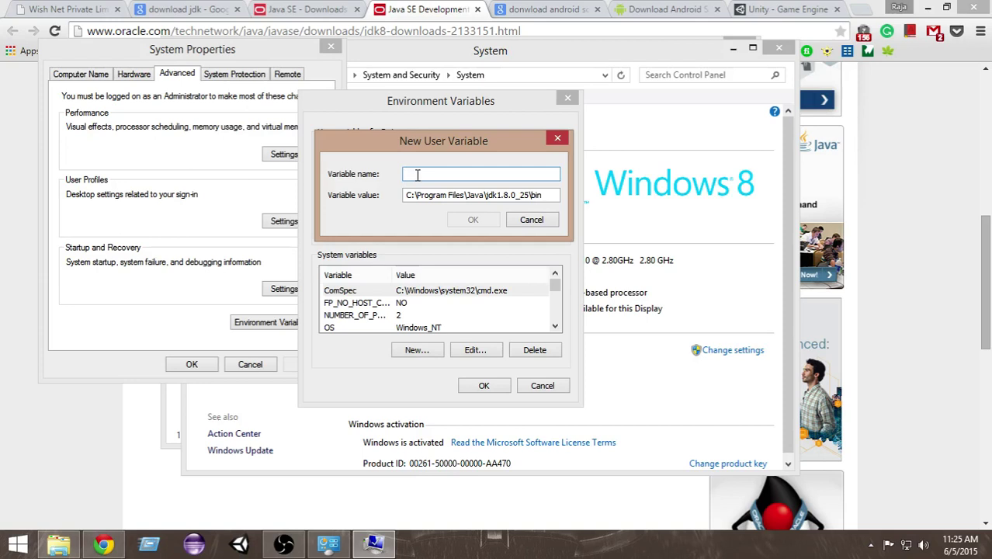
type("JAVA_HOME")
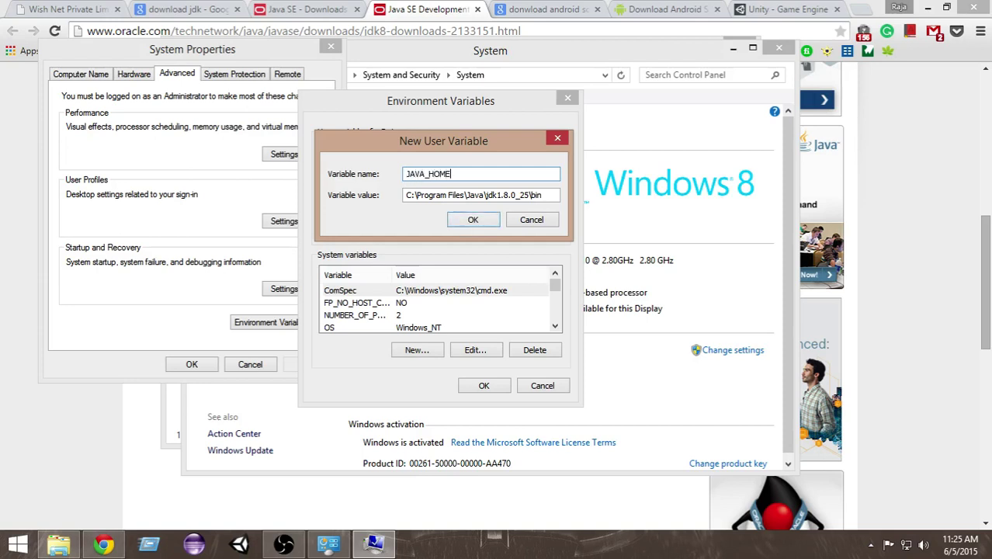
left_click_drag(452, 173, 395, 168)
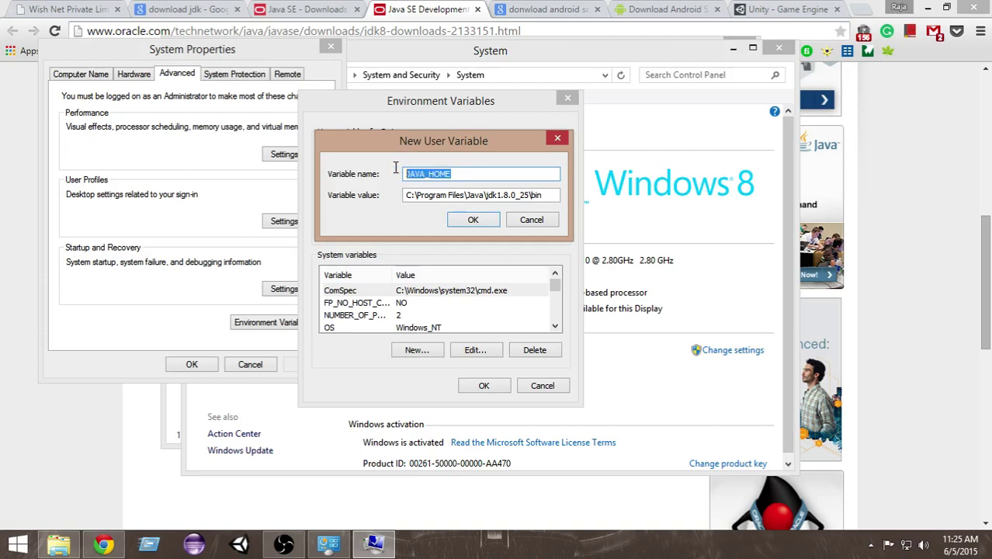
left_click(468, 174)
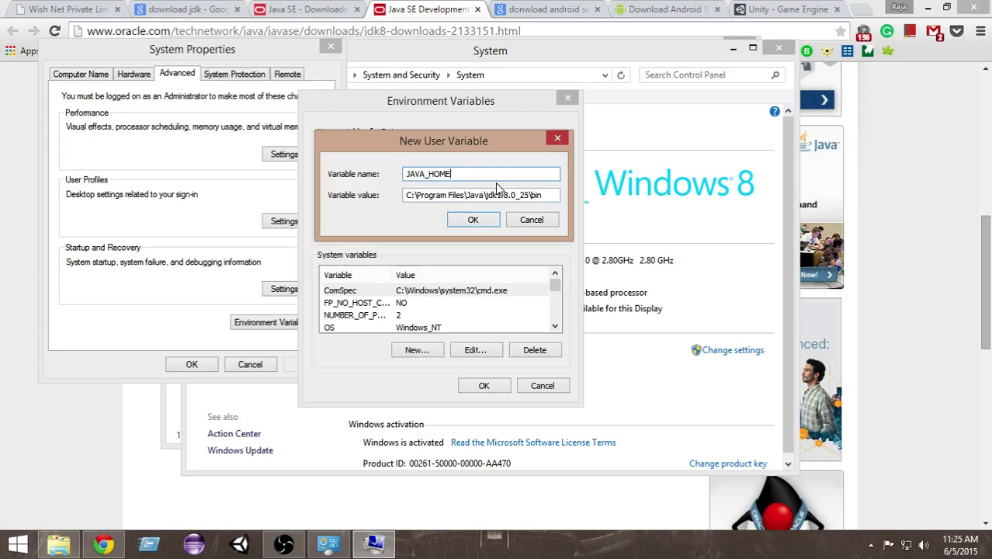
left_click(473, 220)
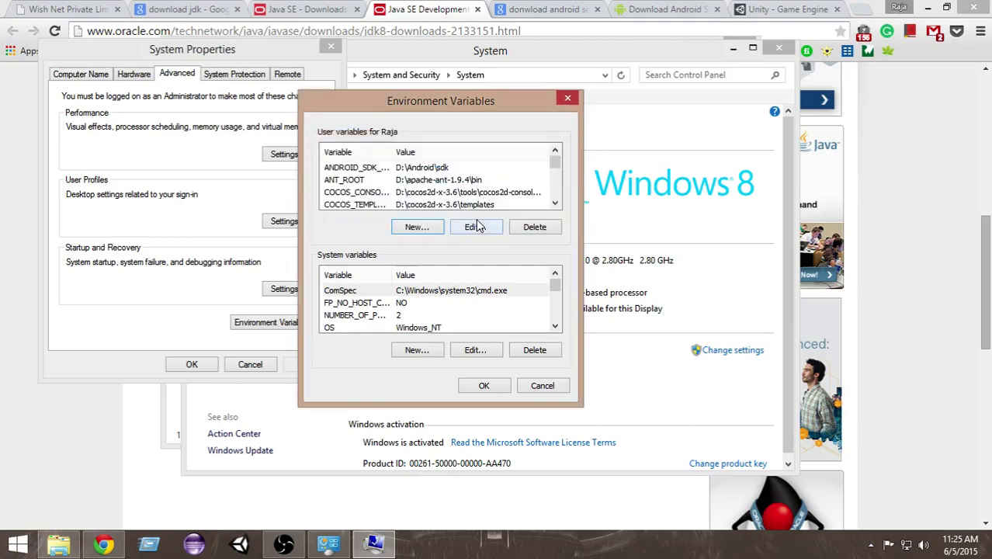
left_click(484, 388)
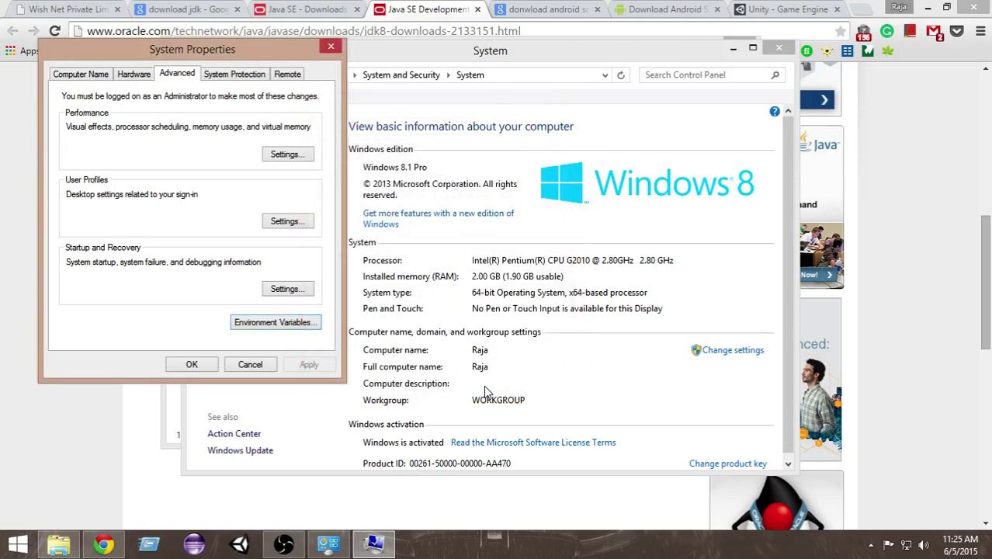
Close System Properties, minimize the system windows, and move from the android sdk results to Download Android SDK.
left_click(199, 366)
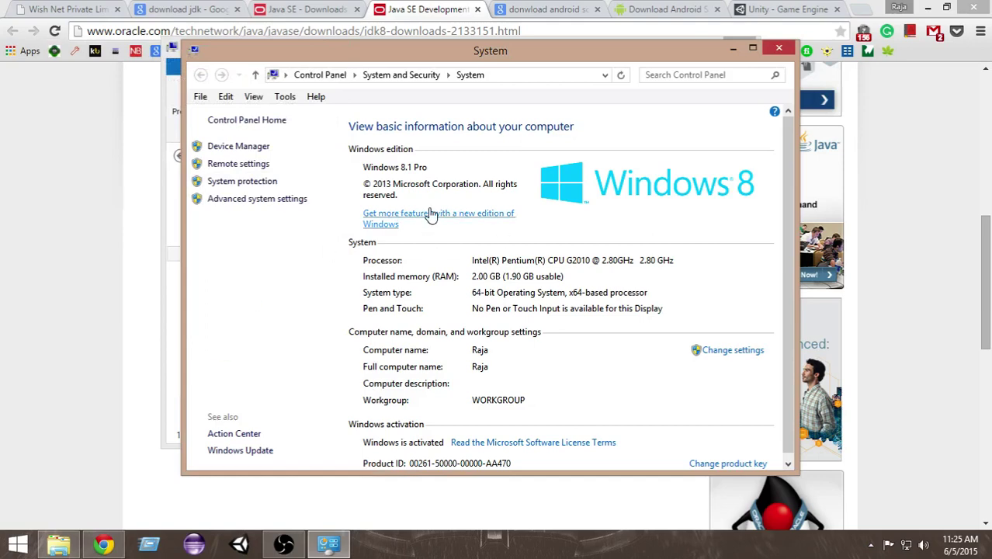
left_click(732, 48)
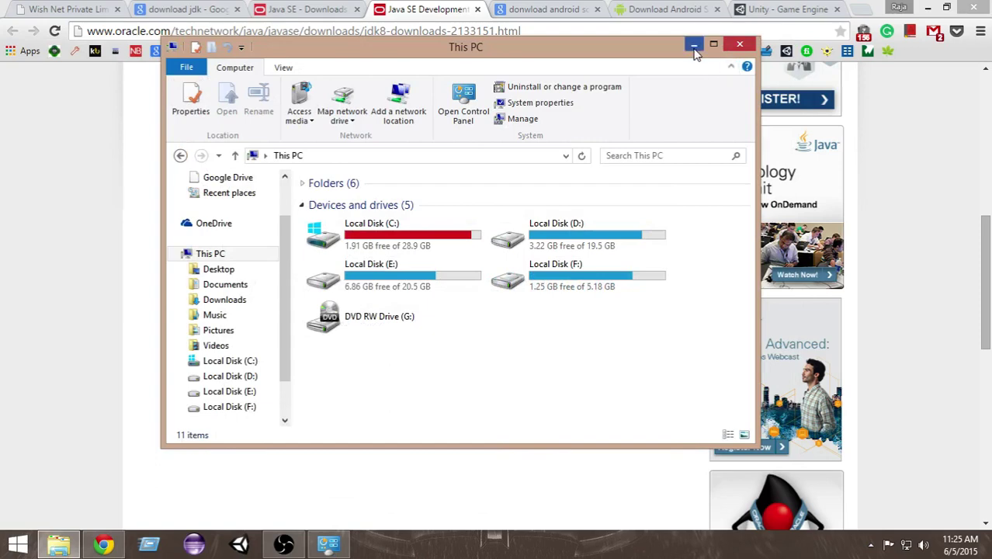
left_click(694, 45)
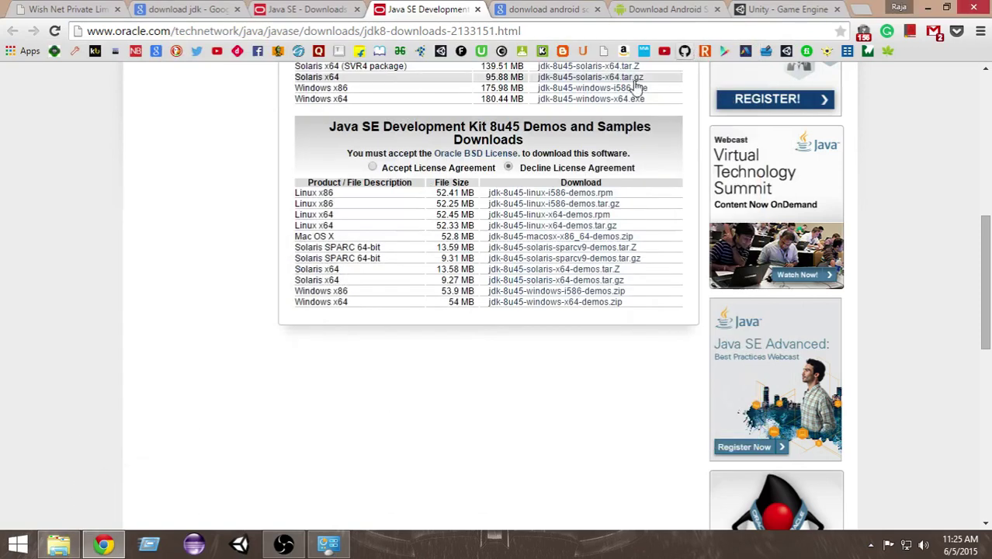
left_click(535, 10)
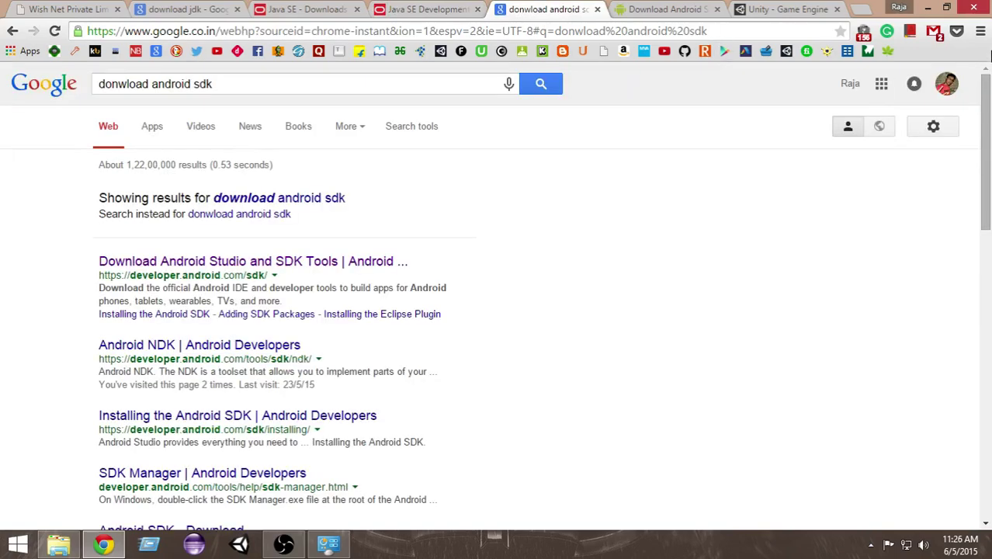
scroll(987, 67, "down", 2)
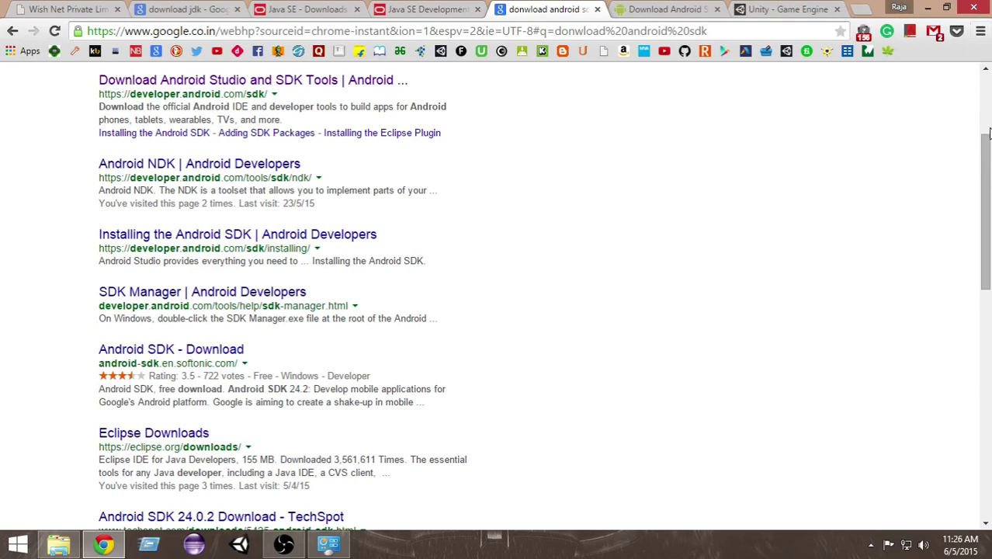
scroll(989, 135, "up", 3)
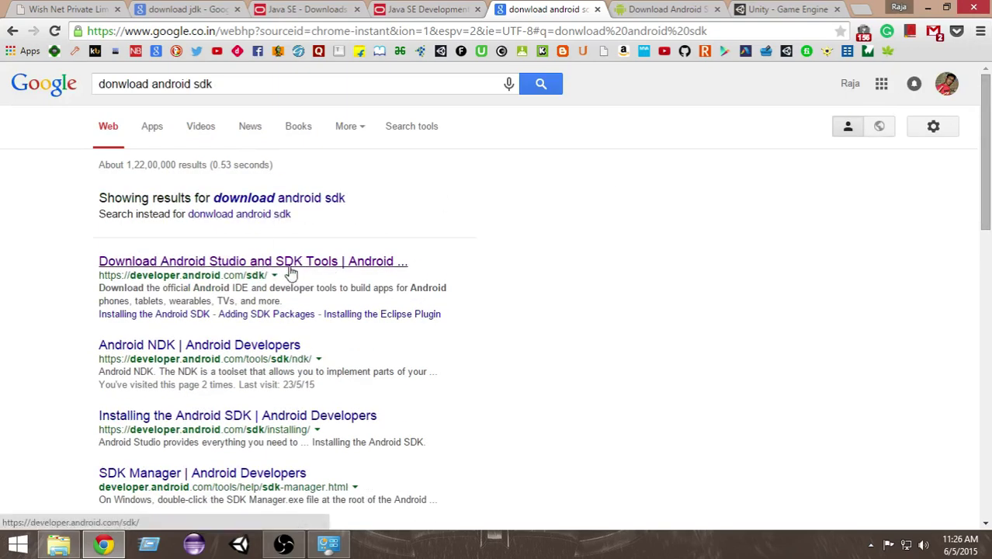
left_click(641, 7)
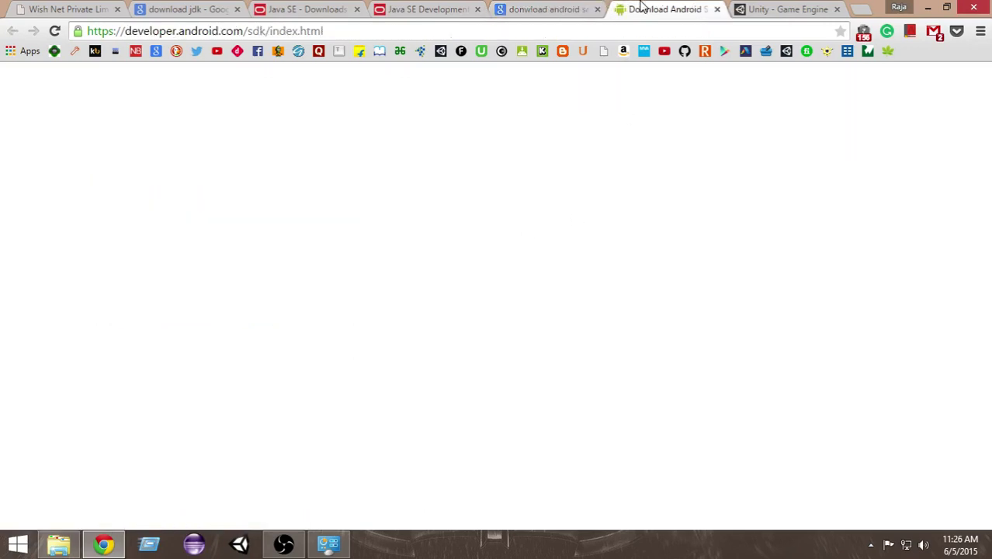
Scroll developer.android.com/sdk to the SDK Tools Only table listing installer_r24.2-windows.exe.
left_click_drag(985, 108, 986, 78)
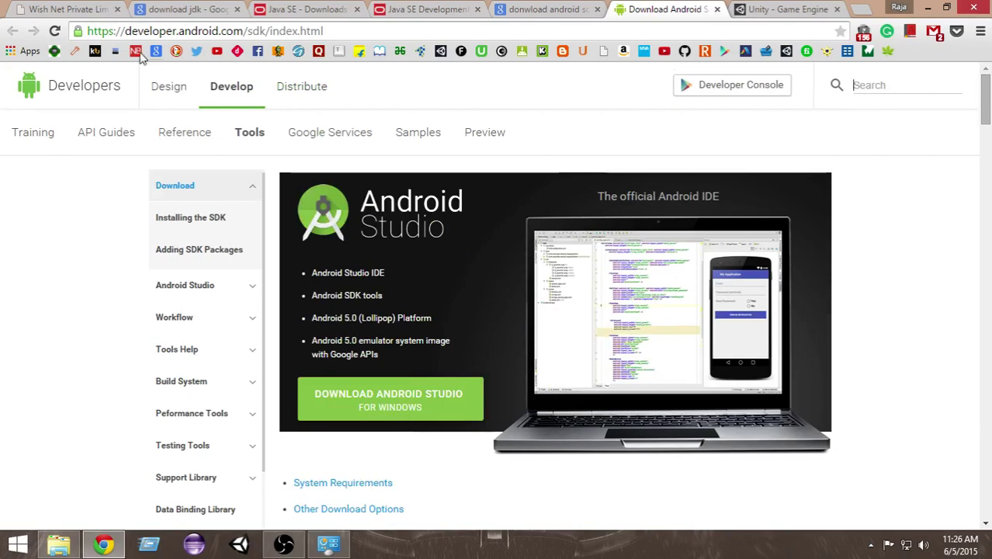
left_click_drag(127, 31, 259, 31)
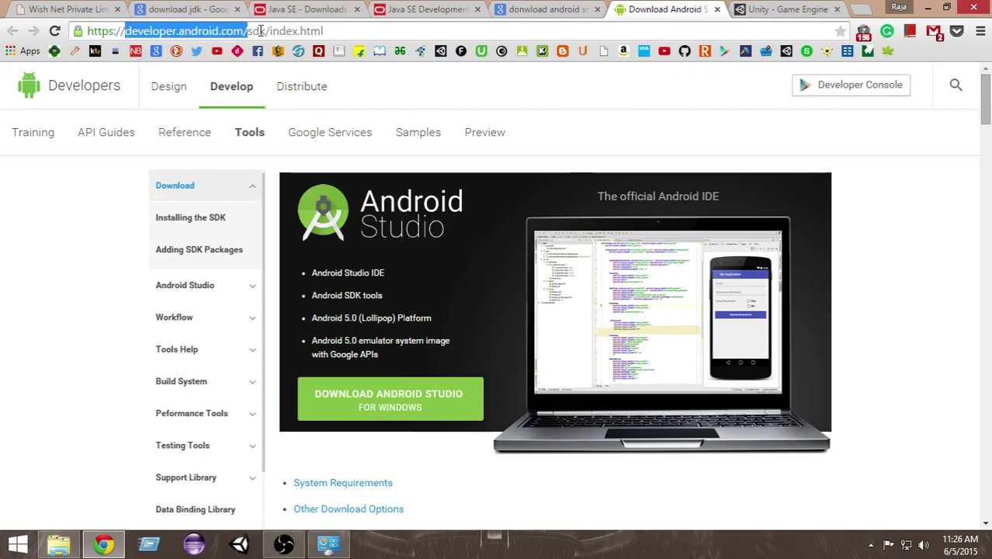
left_click(269, 31)
left_click_drag(984, 93, 988, 443)
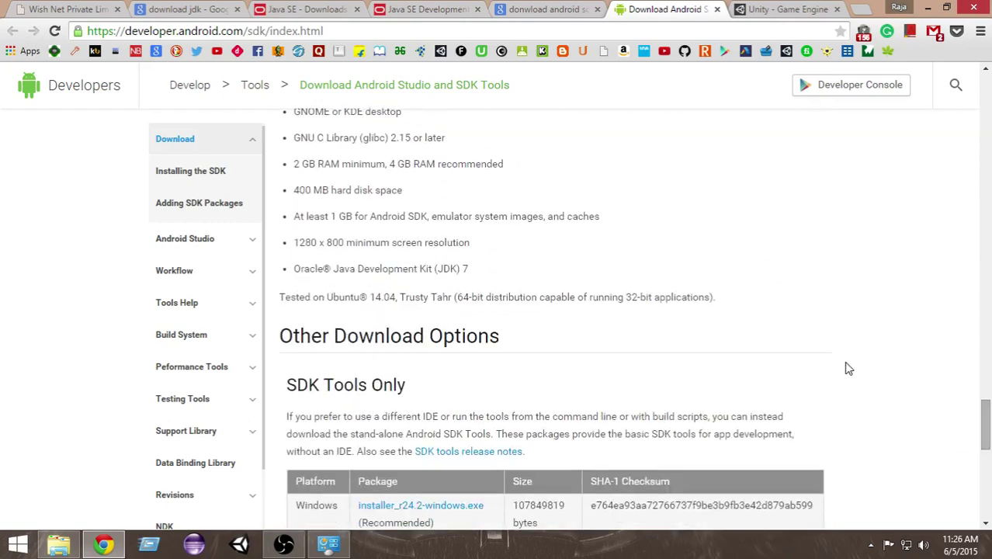
scroll(848, 368, "down", 2)
left_click_drag(284, 244, 411, 240)
left_click(390, 242)
scroll(719, 215, "down", 2)
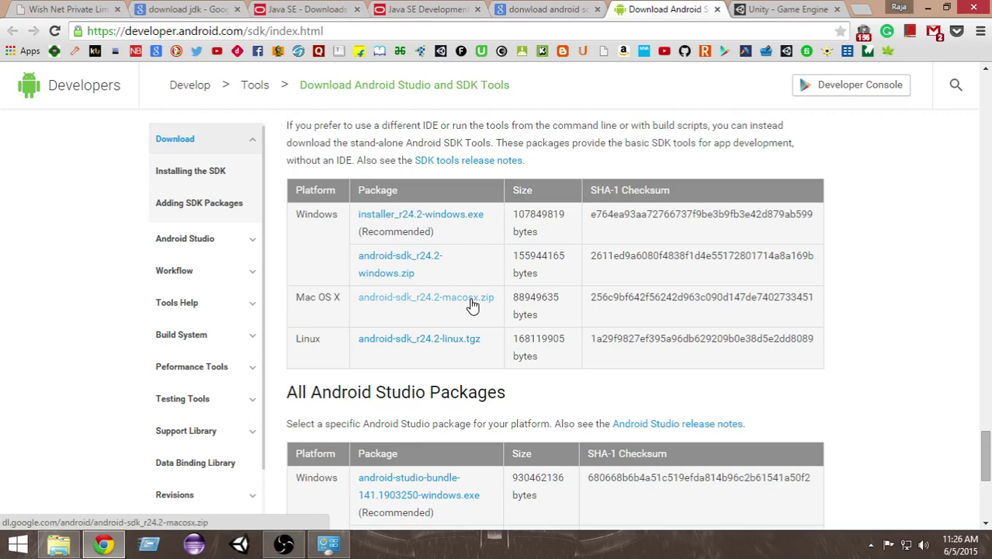
left_click_drag(984, 454, 984, 455)
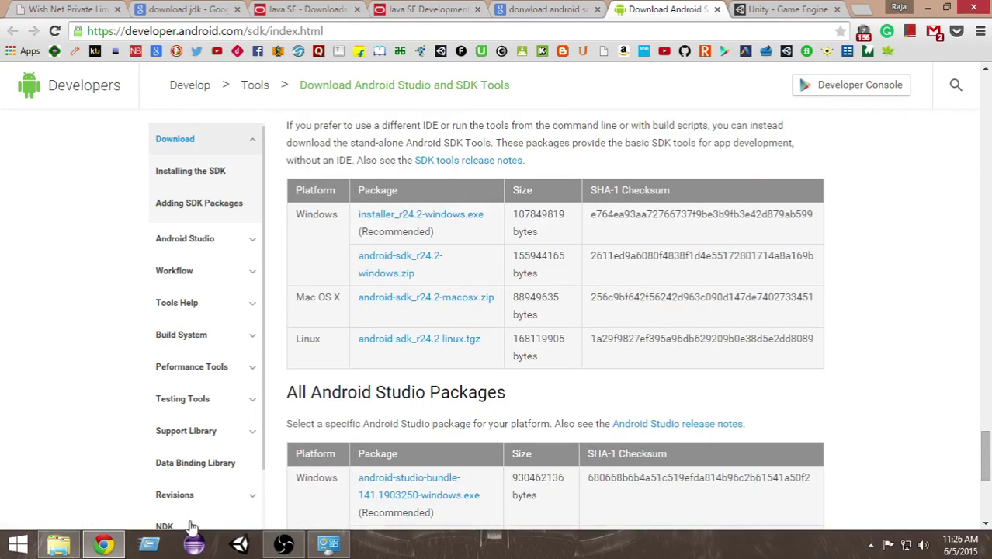
Locate the sdk folder inside D:\Android, then return to Local Disk (D:).
left_click(59, 544)
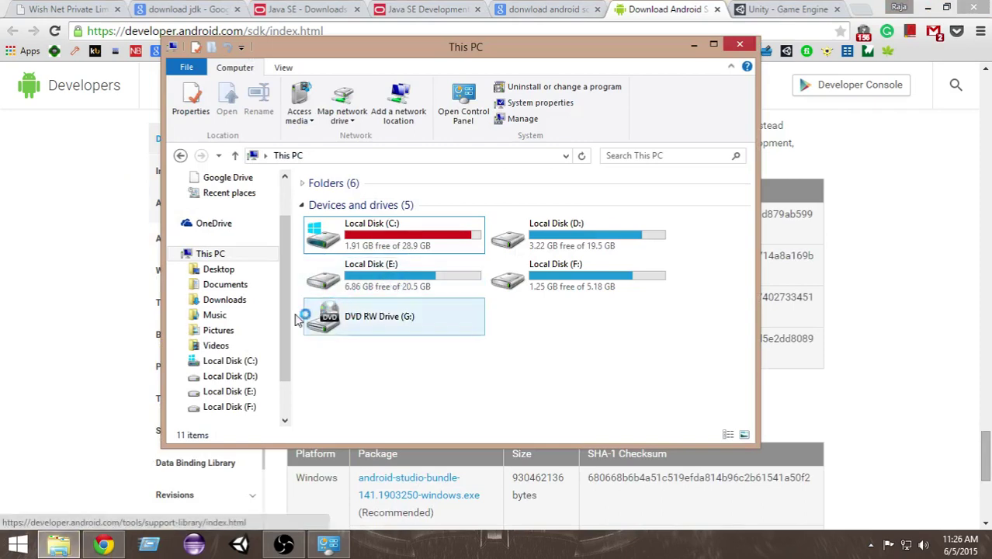
left_click(543, 250)
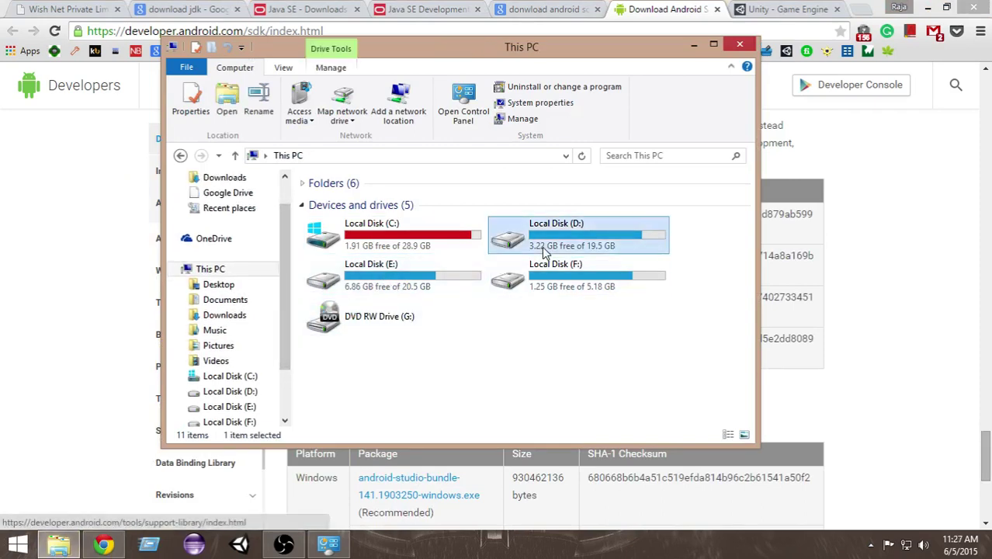
double_click(543, 250)
double_click(353, 204)
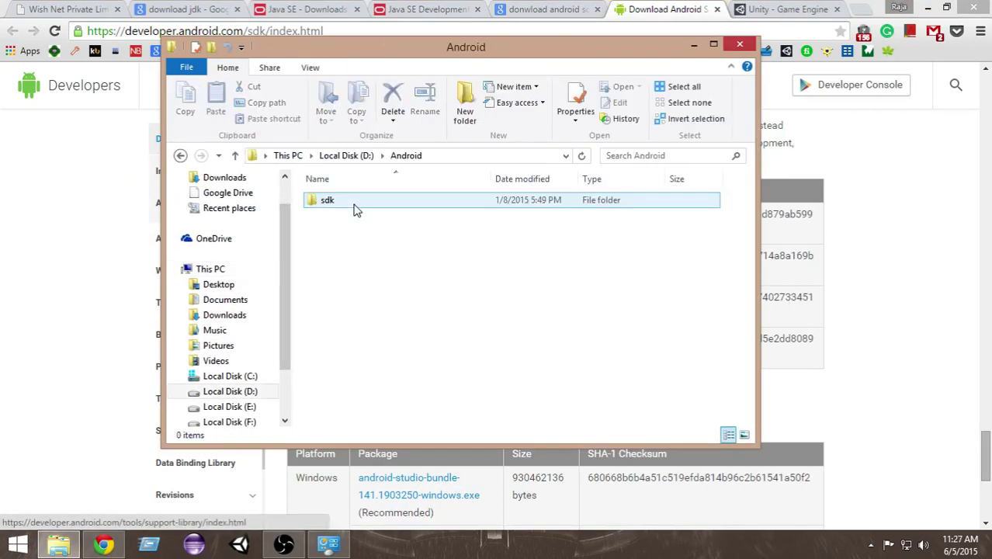
left_click(340, 208)
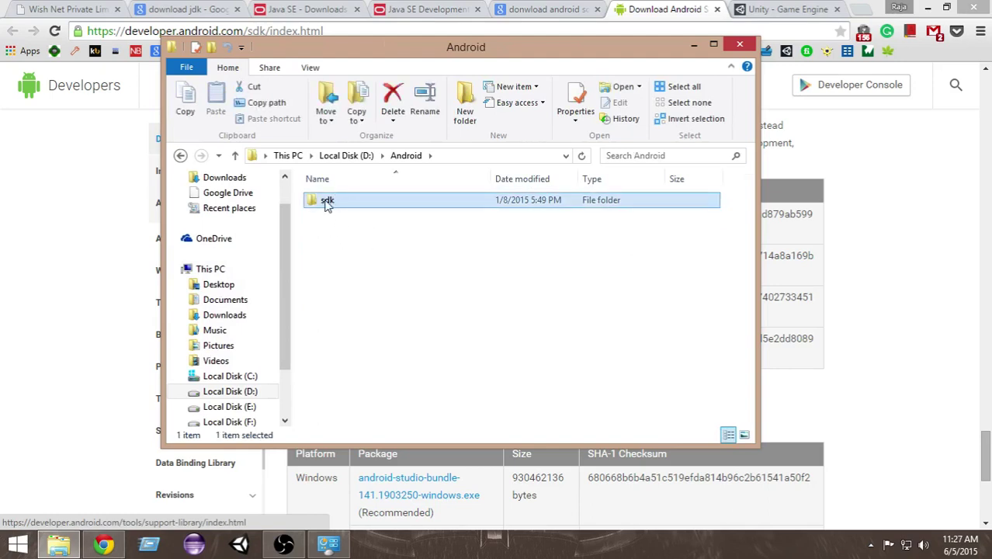
double_click(332, 201)
right_click(333, 200)
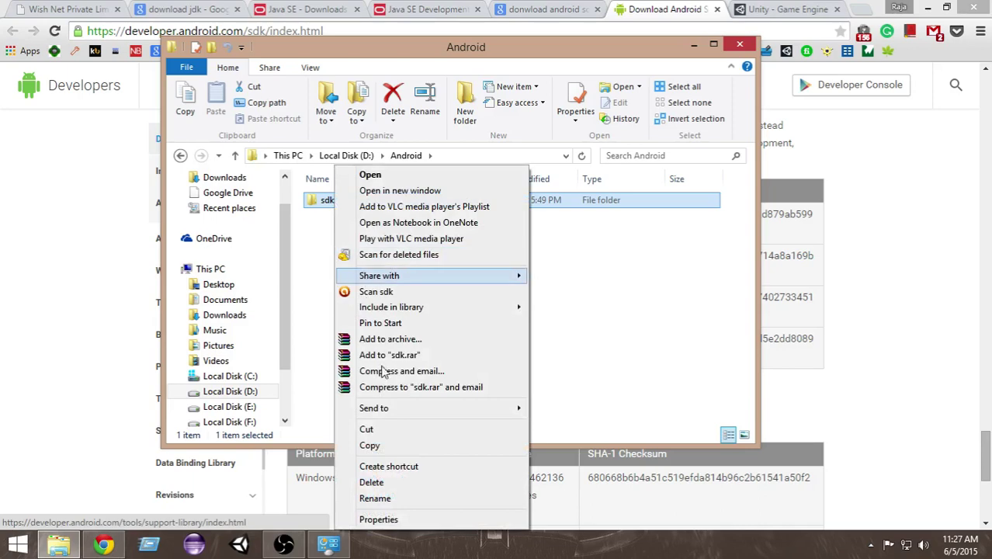
left_click(597, 313)
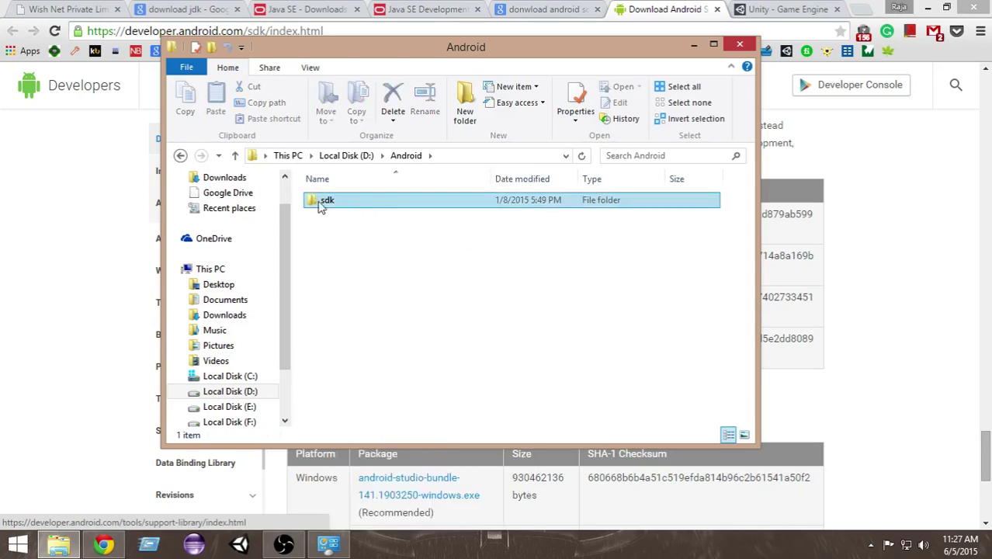
left_click(181, 155)
left_click_drag(483, 48, 522, 61)
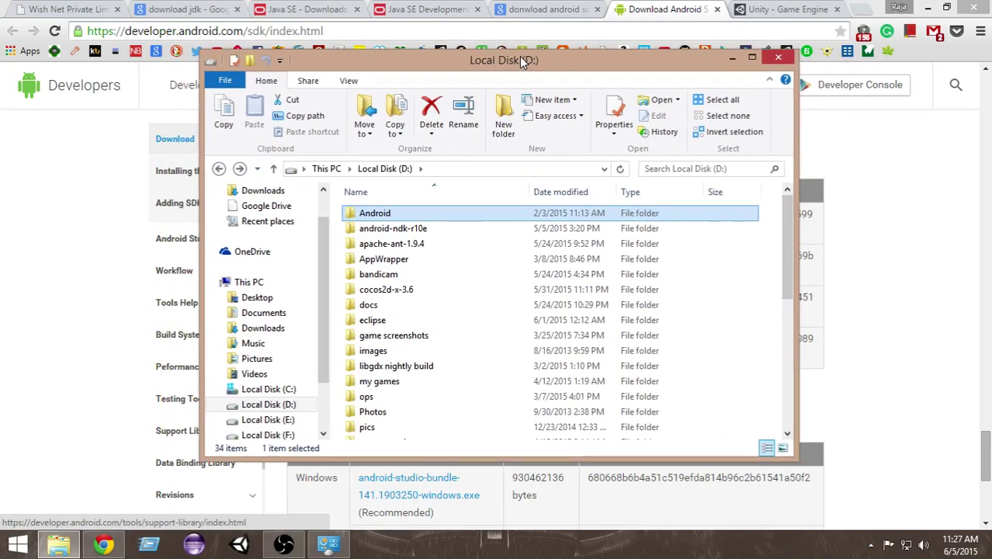